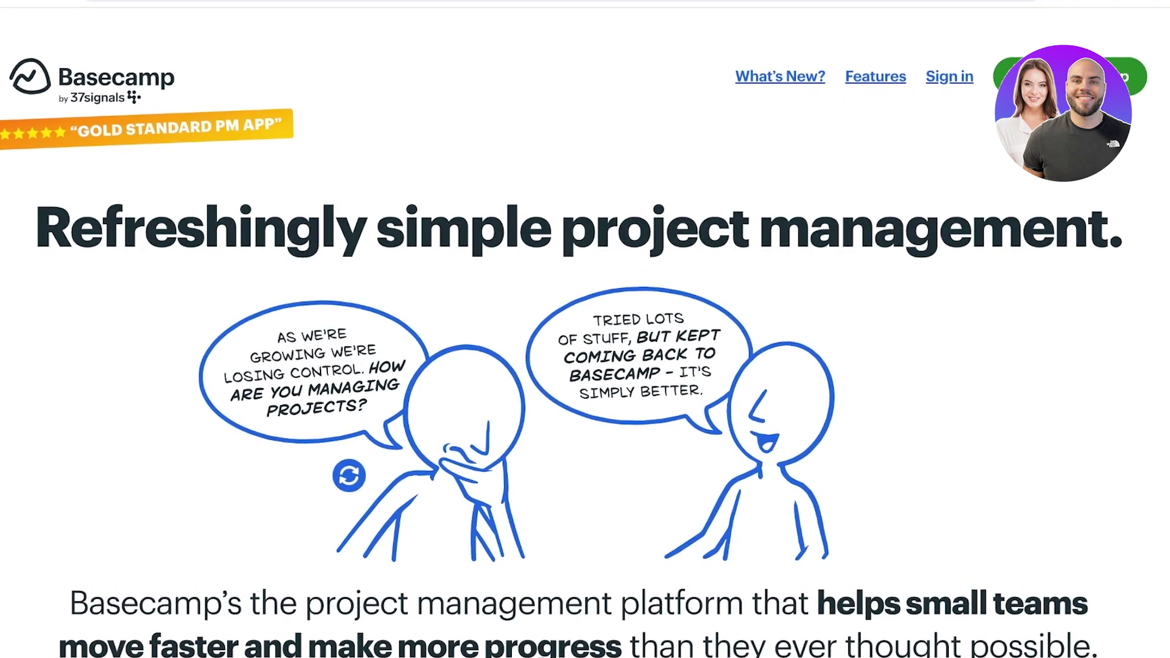
Step: Scroll down through the Basecamp homepage features and back up again
{"action": "scroll", "coordinate": [586, 329], "scroll_direction": "down", "scroll_amount": 20}
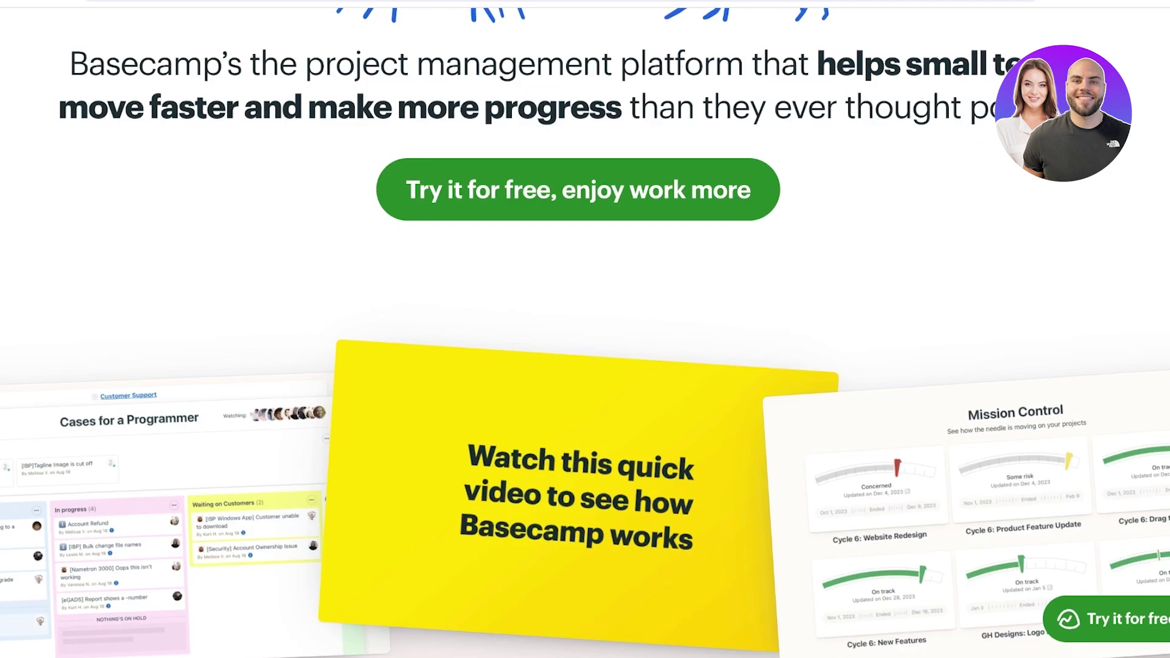
{"action": "scroll", "coordinate": [585, 330], "scroll_direction": "down", "scroll_amount": 8}
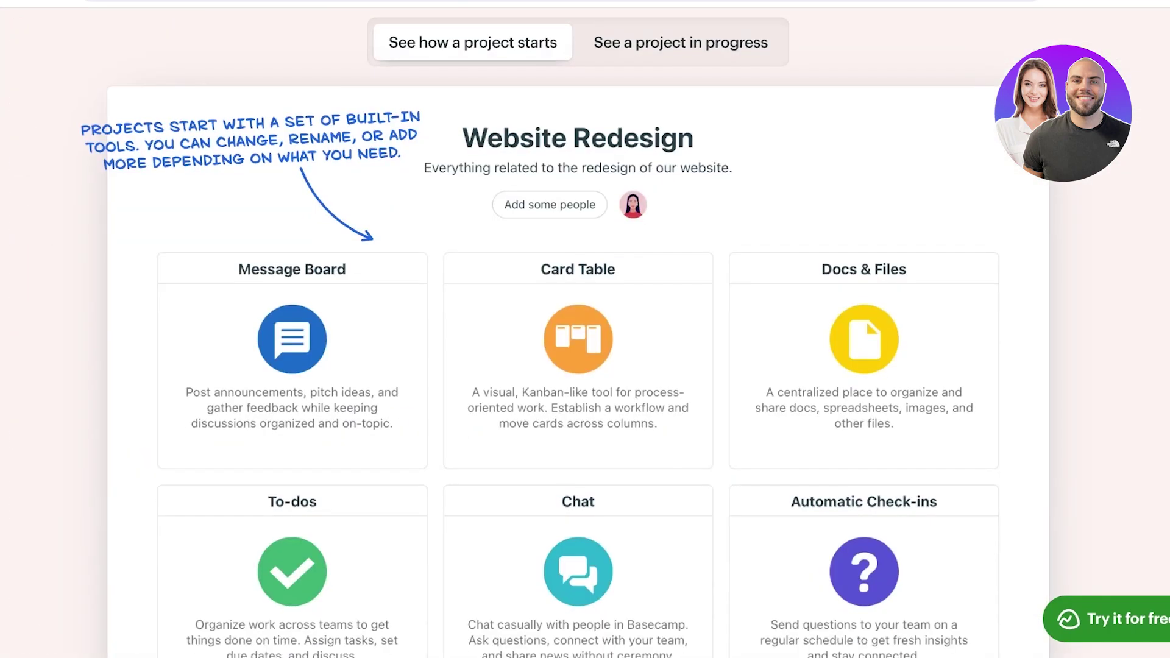
{"action": "scroll", "coordinate": [585, 330], "scroll_direction": "down", "scroll_amount": 20}
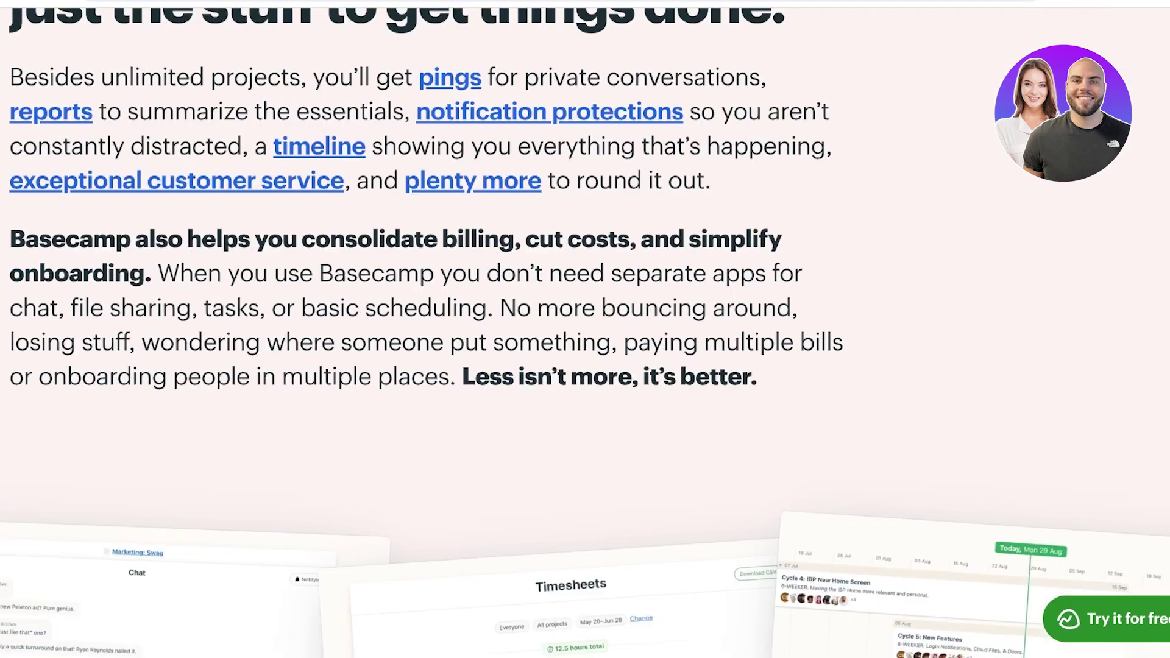
{"action": "scroll", "coordinate": [585, 329], "scroll_direction": "down", "scroll_amount": 10}
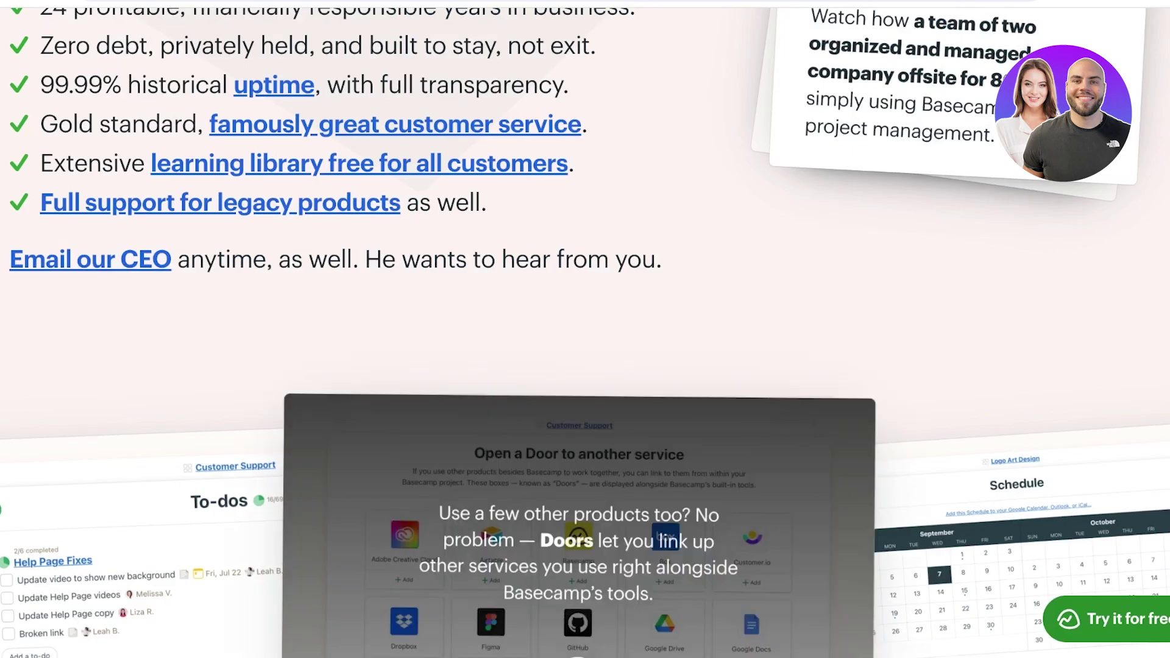
{"action": "scroll", "coordinate": [586, 329], "scroll_direction": "down", "scroll_amount": 10}
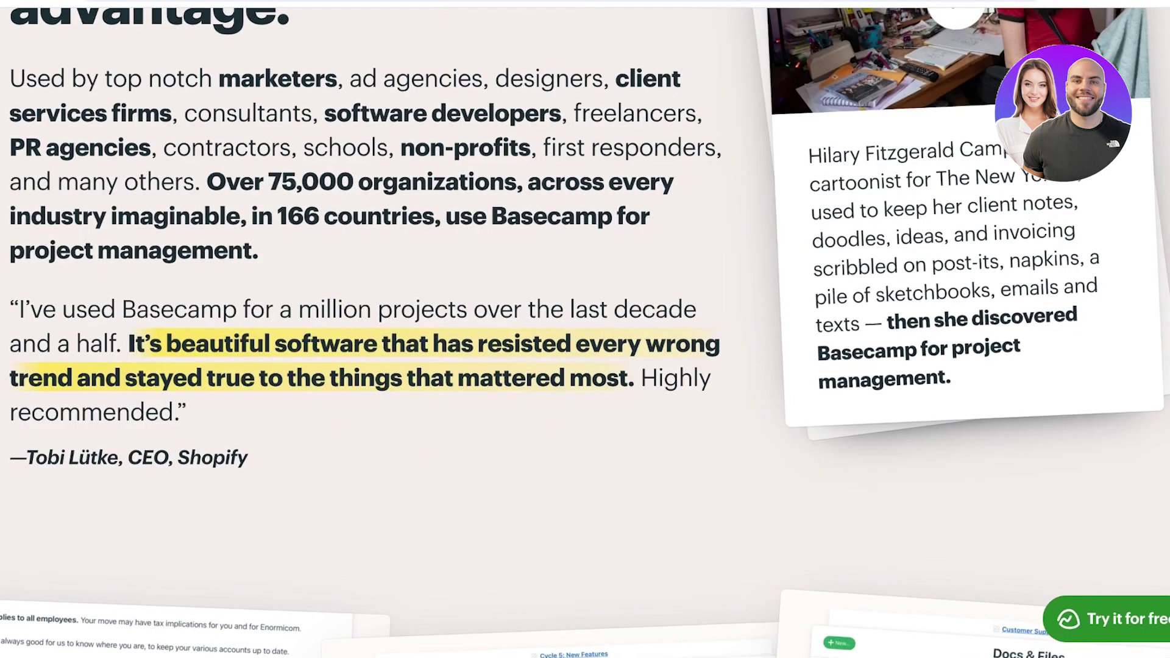
{"action": "scroll", "coordinate": [586, 329], "scroll_direction": "down", "scroll_amount": 6}
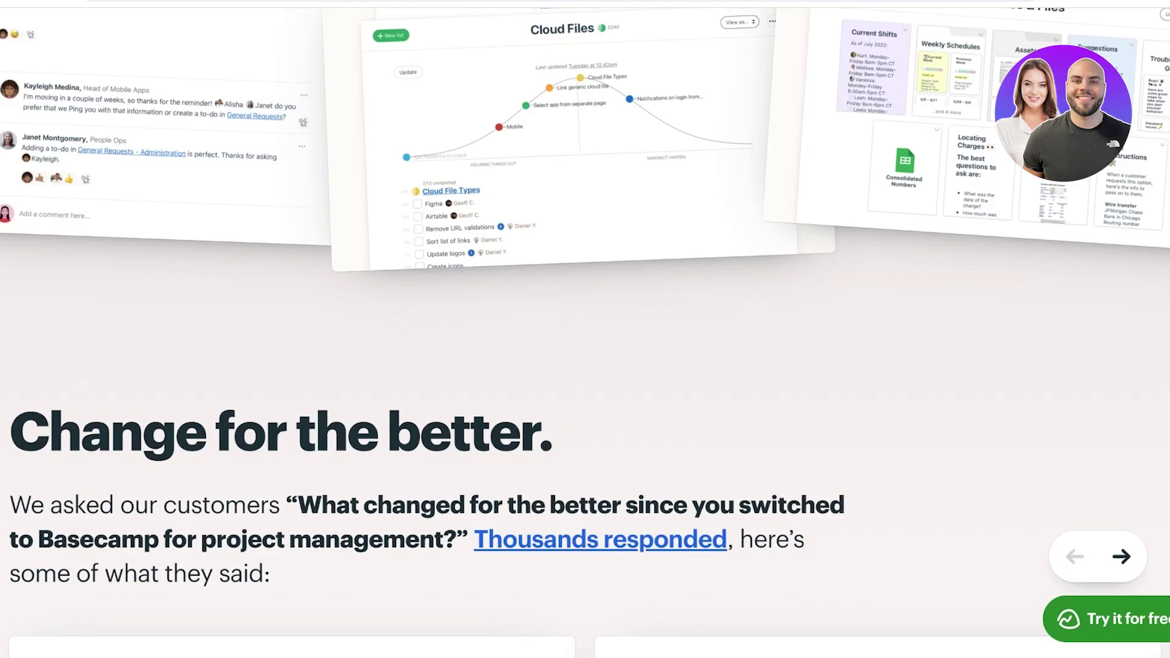
{"action": "scroll", "coordinate": [586, 329], "scroll_direction": "up", "scroll_amount": 20}
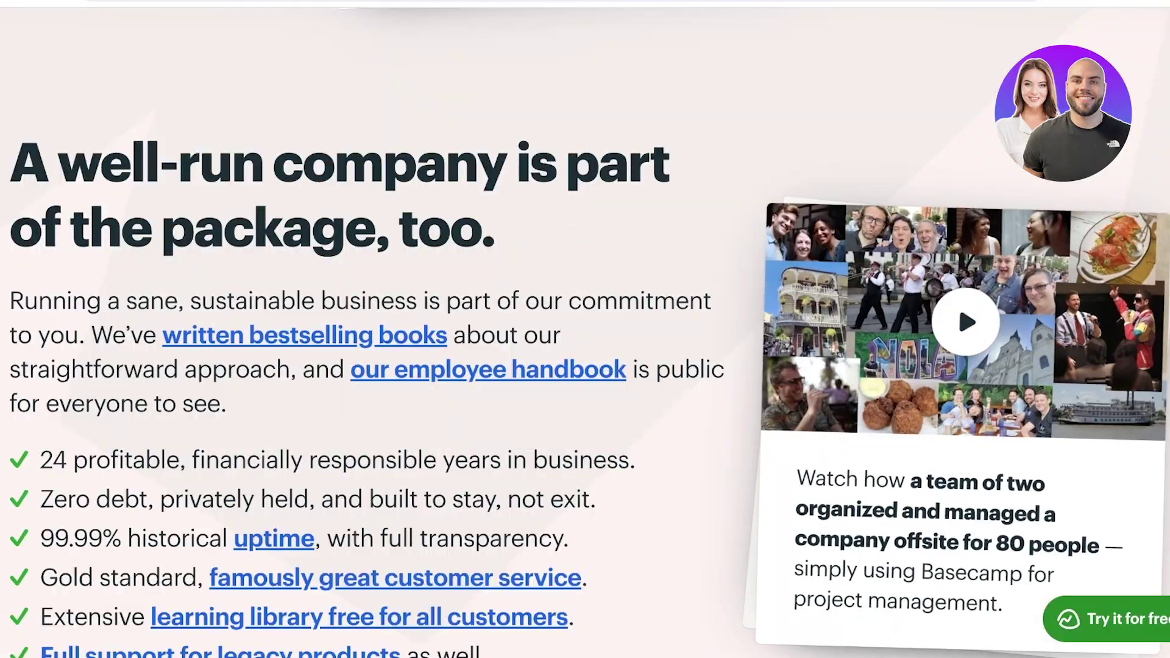
{"action": "scroll", "coordinate": [586, 329], "scroll_direction": "up", "scroll_amount": 15}
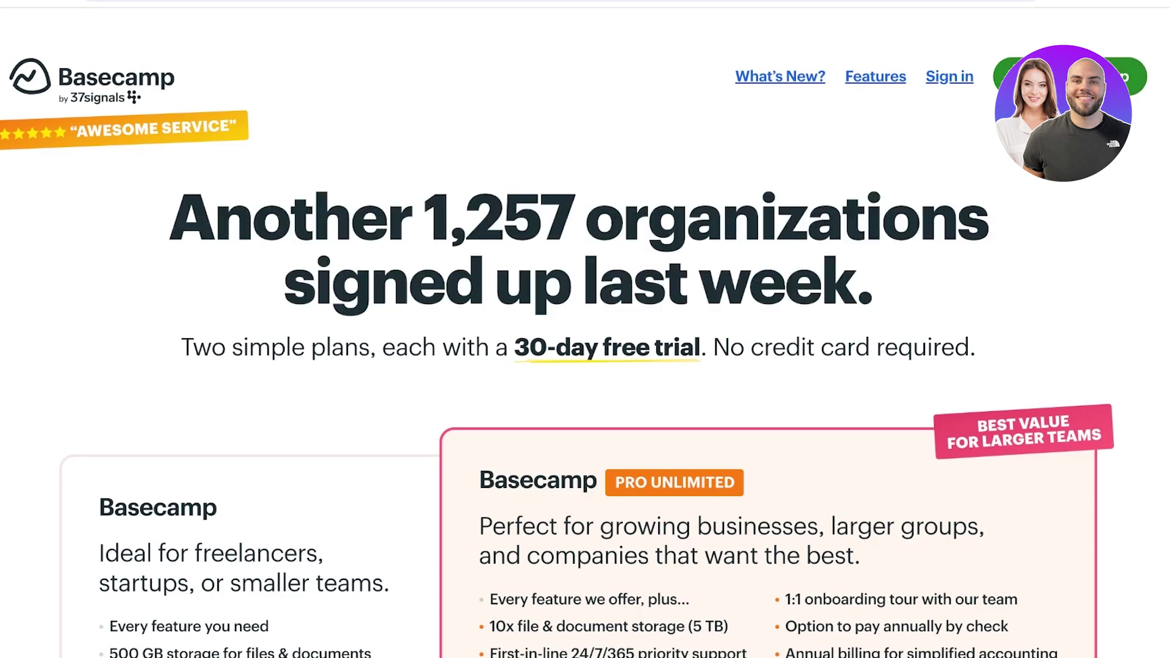
{"action": "scroll", "coordinate": [585, 330], "scroll_direction": "down", "scroll_amount": 9}
{"action": "scroll", "coordinate": [585, 330], "scroll_direction": "up", "scroll_amount": 3}
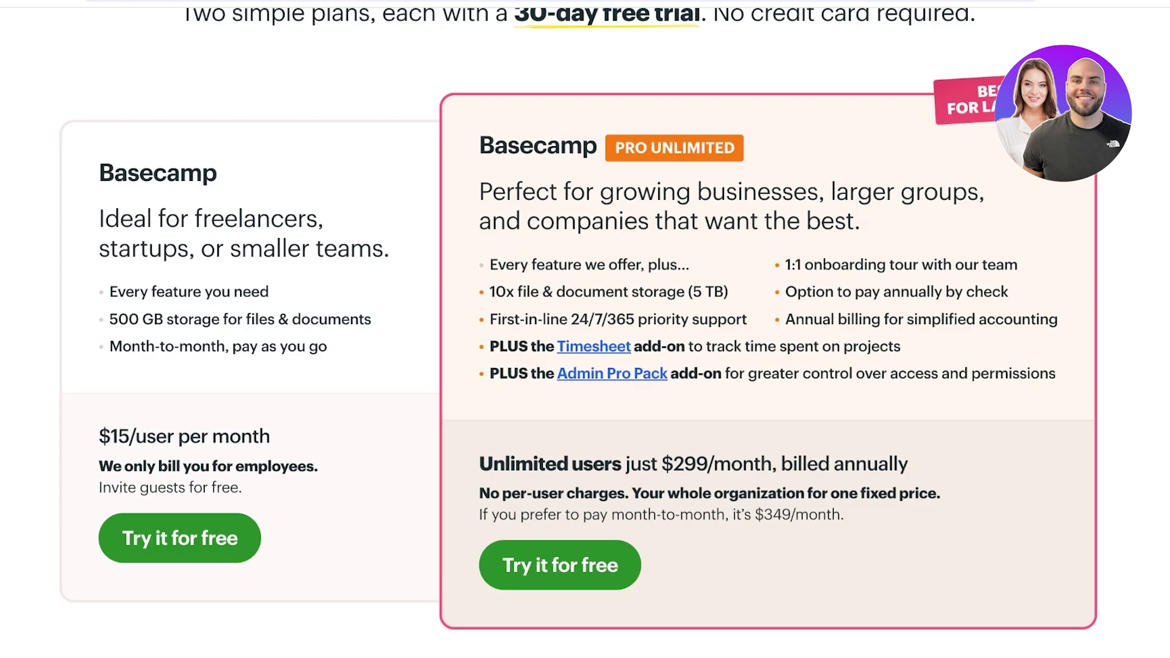
{"action": "scroll", "coordinate": [586, 333], "scroll_direction": "up", "scroll_amount": 1}
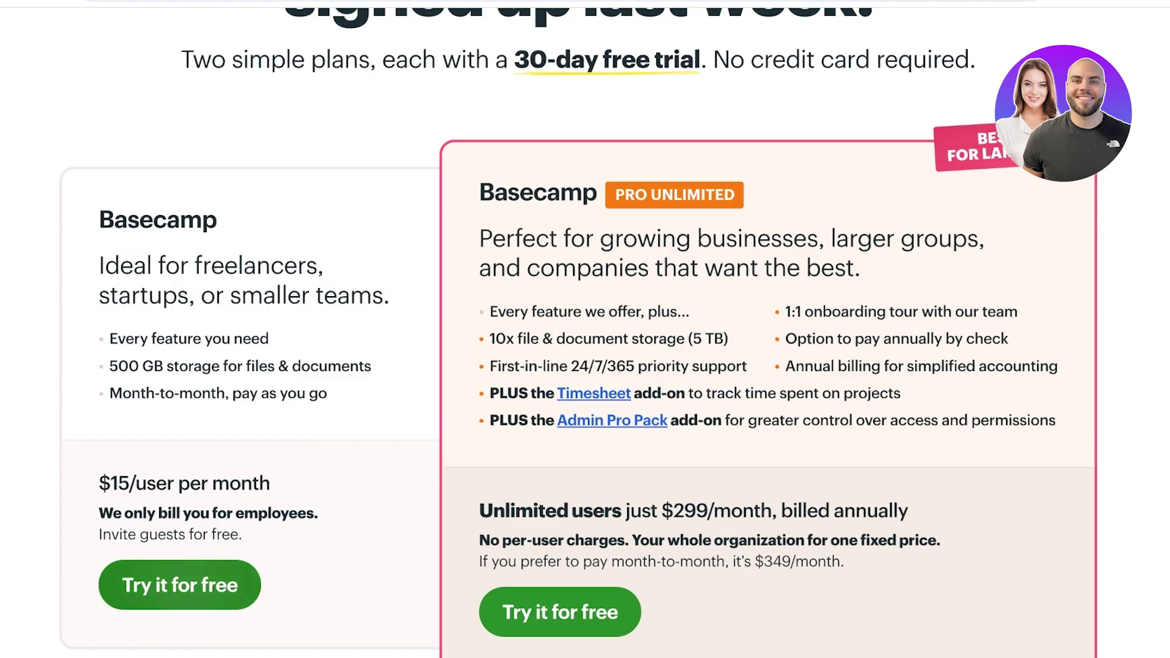
Step: Start the free trial and fill in your full name and e-mail address
{"action": "left_click", "coordinate": [180, 585]}
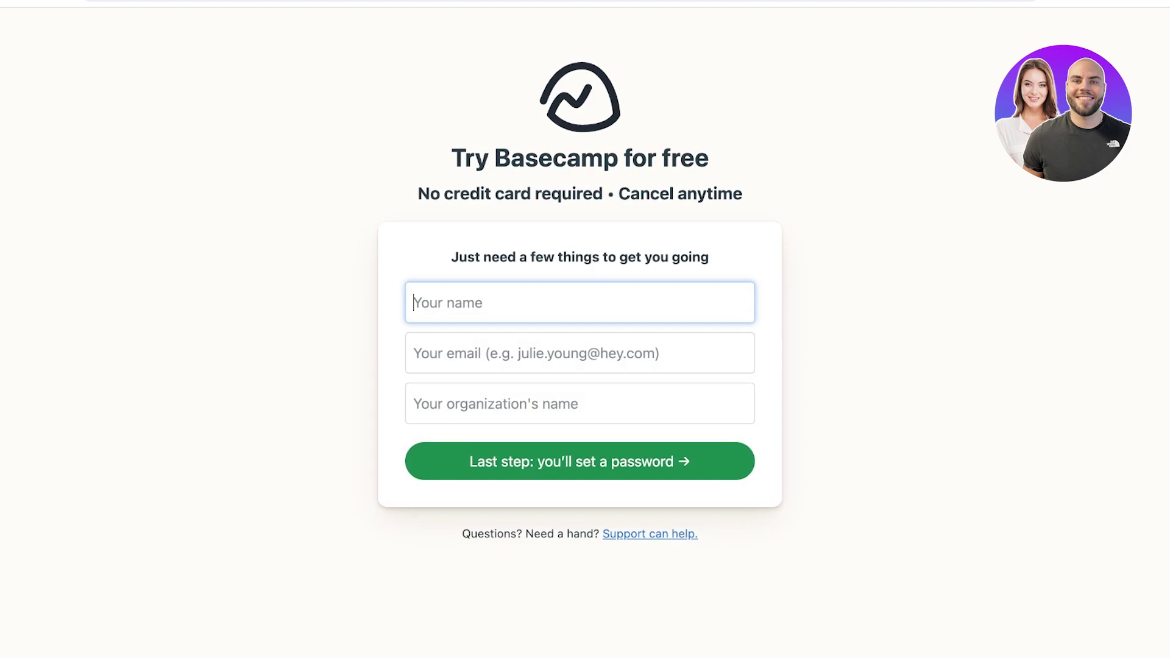
{"action": "type", "text": "l"}
{"action": "key", "text": "BackSpace"}
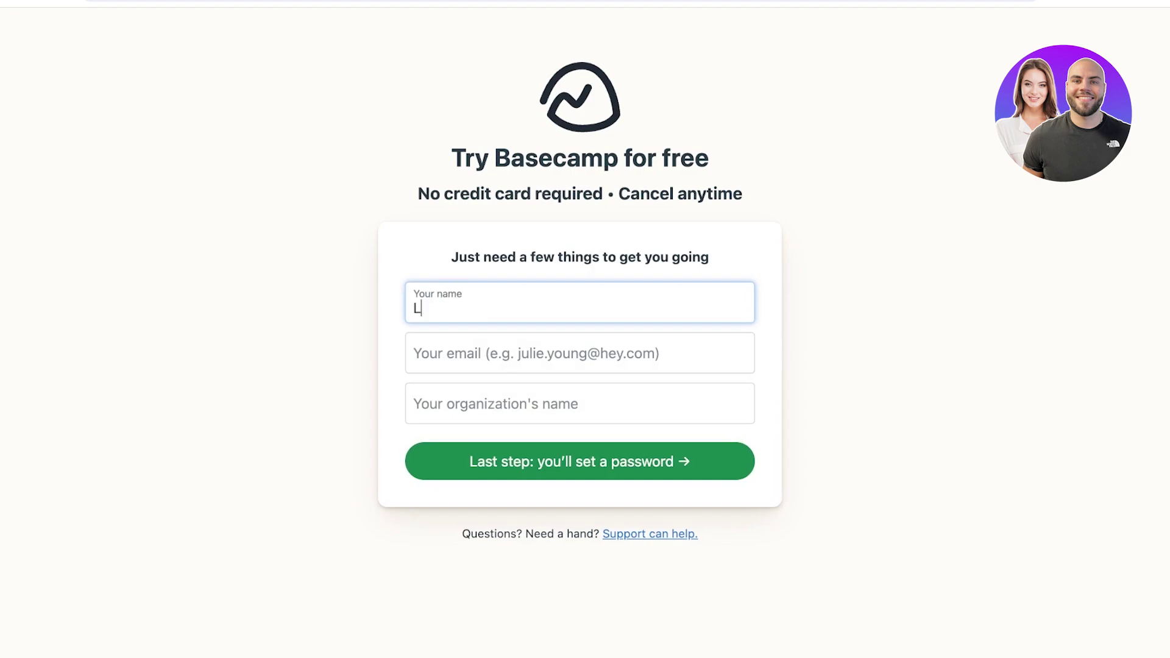
{"action": "key", "text": "Tab"}
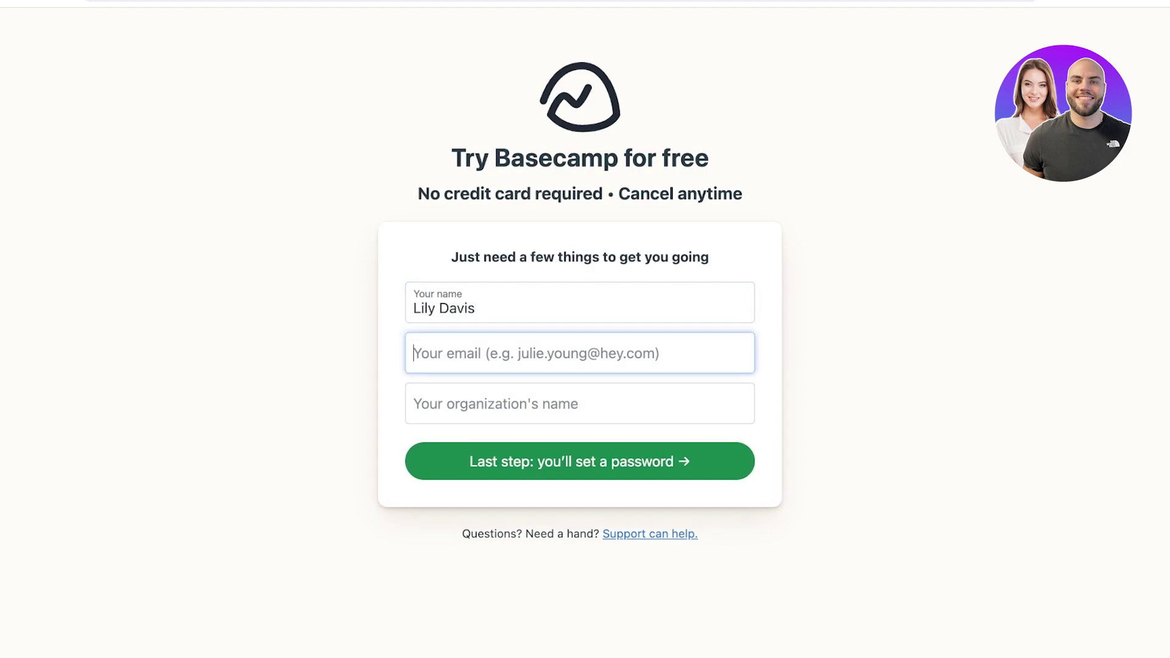
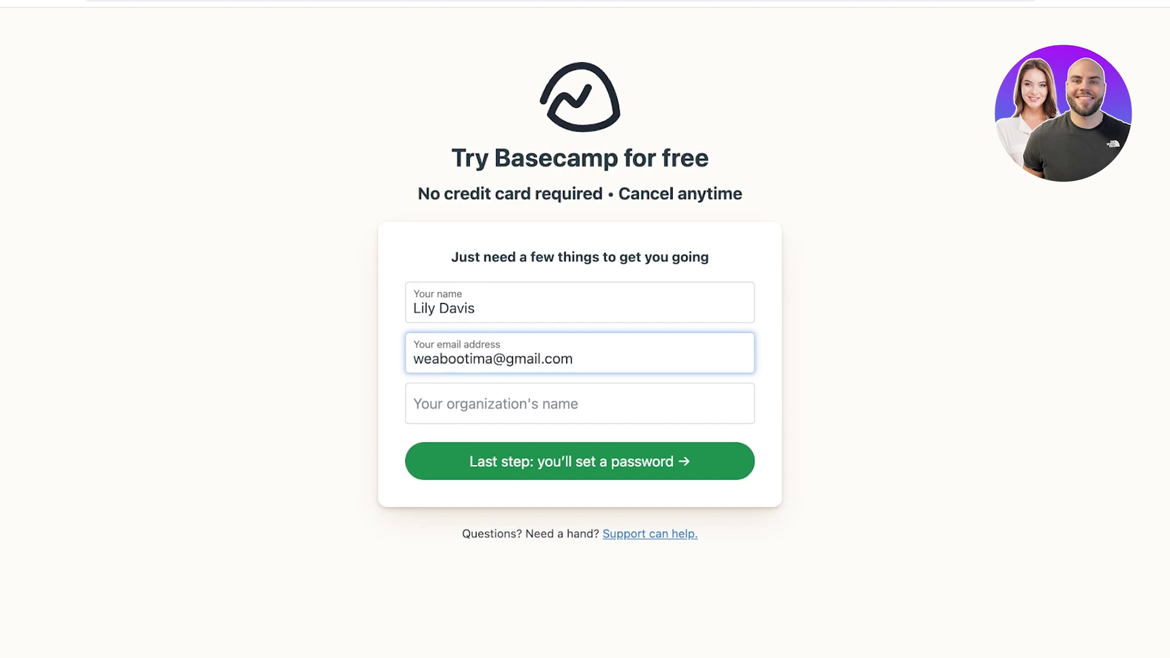
Step: Enter the organization name 'Vinne Poodle' and continue to the password step
{"action": "key", "text": "Tab"}
{"action": "type", "text": "VV"}
{"action": "key", "text": "BackSpace"}
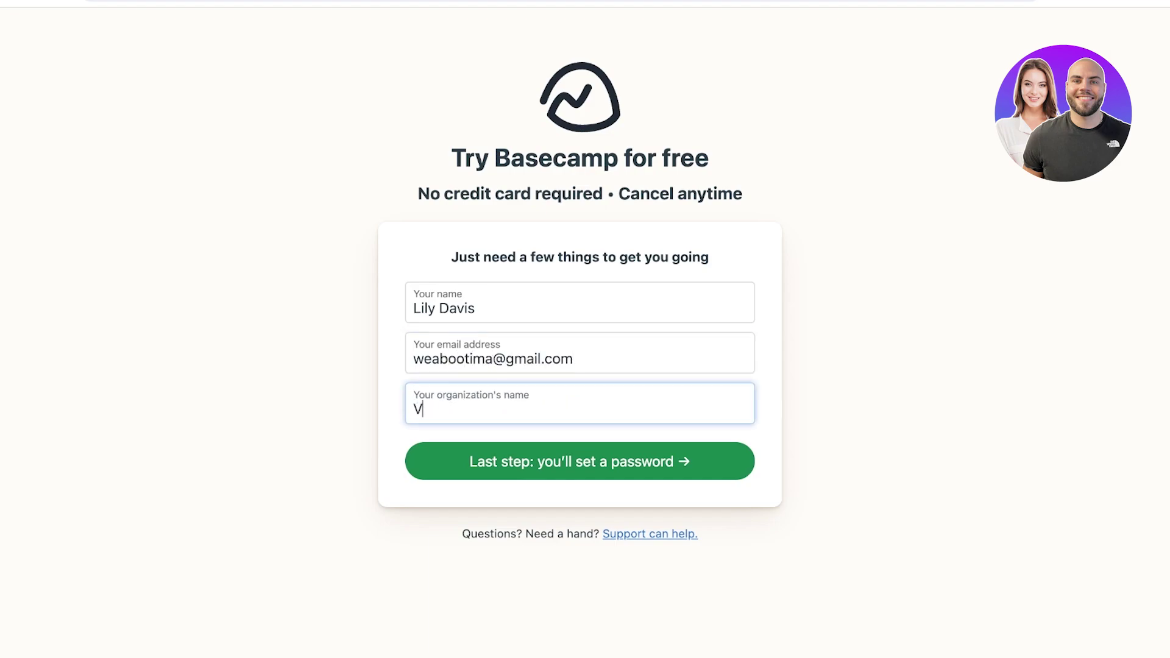
{"action": "type", "text": "S"}
{"action": "key", "text": "BackSpace"}
{"action": "type", "text": "inne Poodle"}
{"action": "key", "text": "Return"}
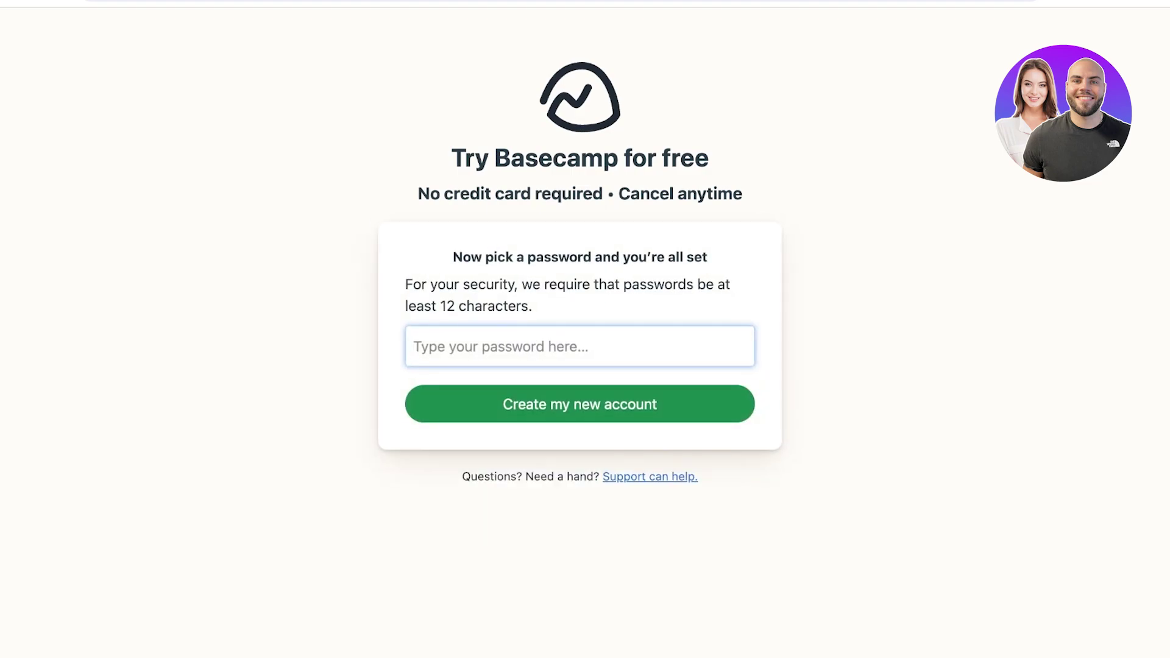
Step: Enter an account password of at least 12 characters and create the account
{"action": "type", "text": "••"}
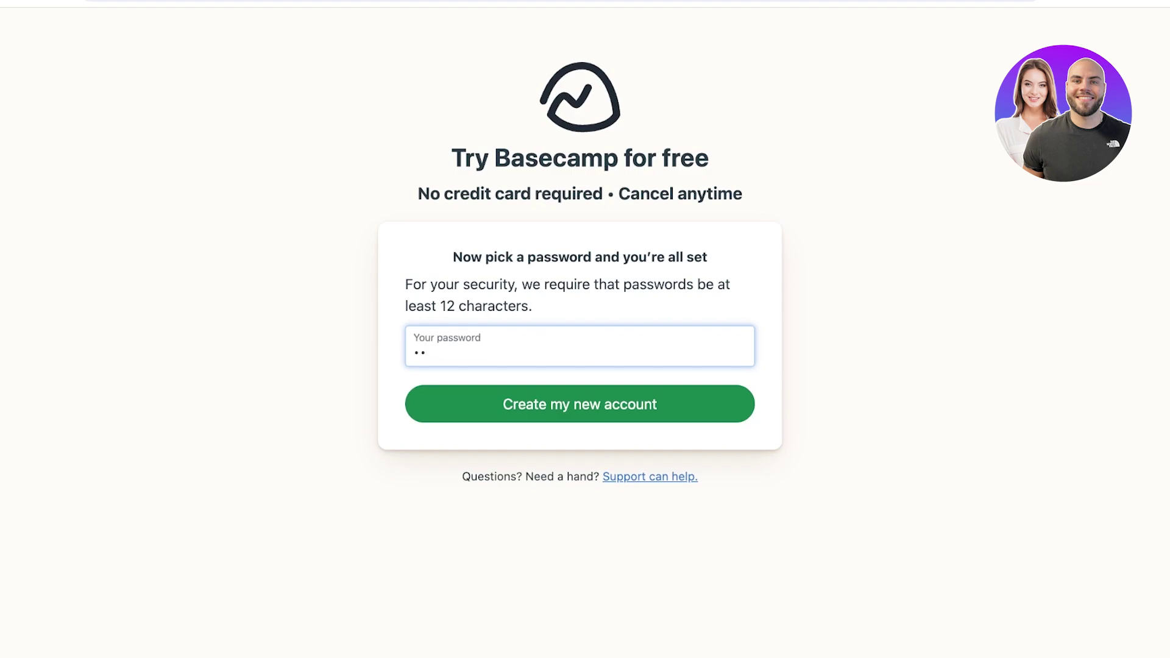
{"action": "type", "text": "••••••••••••••••"}
{"action": "key", "text": "Return"}
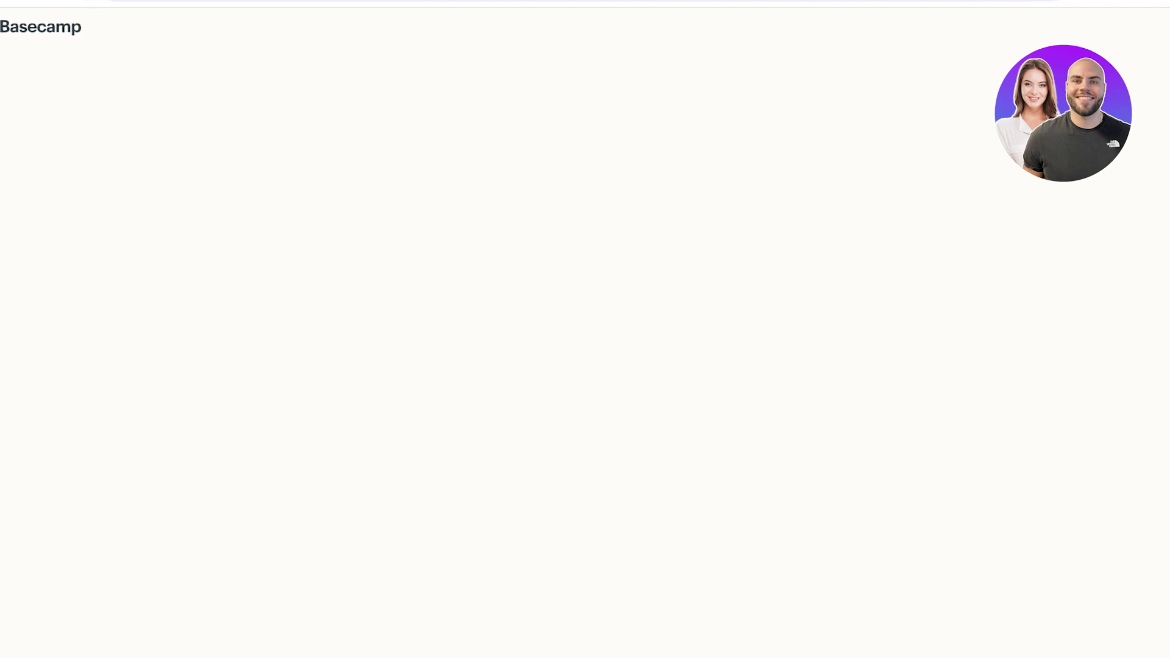
Step: Dismiss the welcome message to reach the new account's home page
{"action": "scroll", "coordinate": [608, 308], "scroll_direction": "down", "scroll_amount": 2}
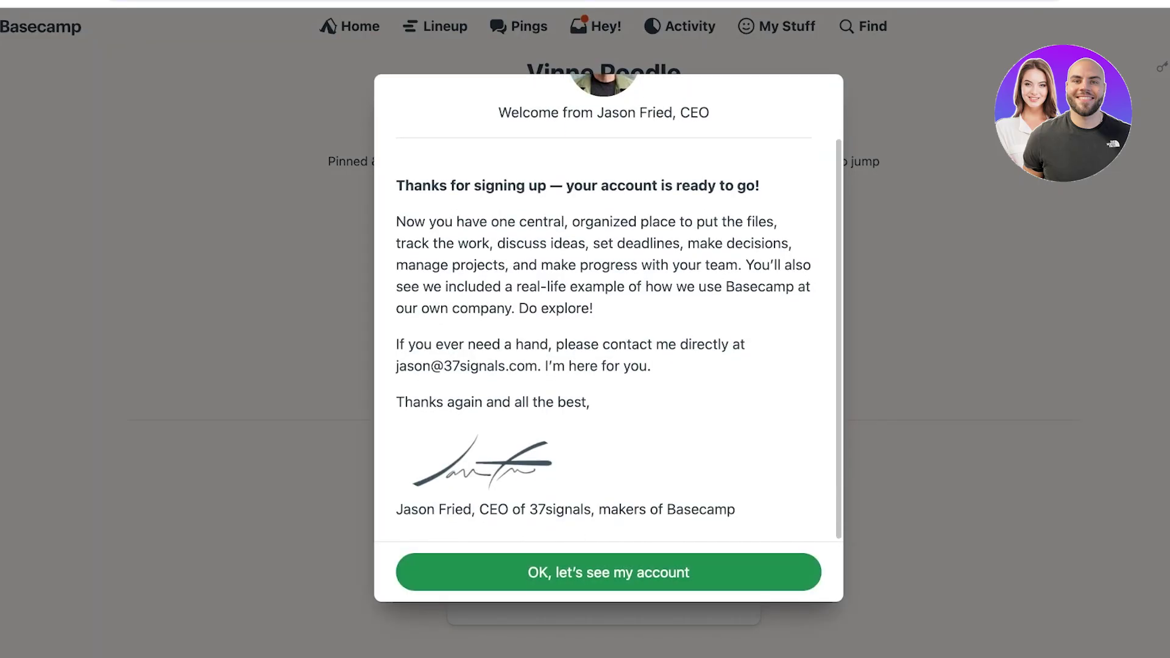
{"action": "key", "text": "Return"}
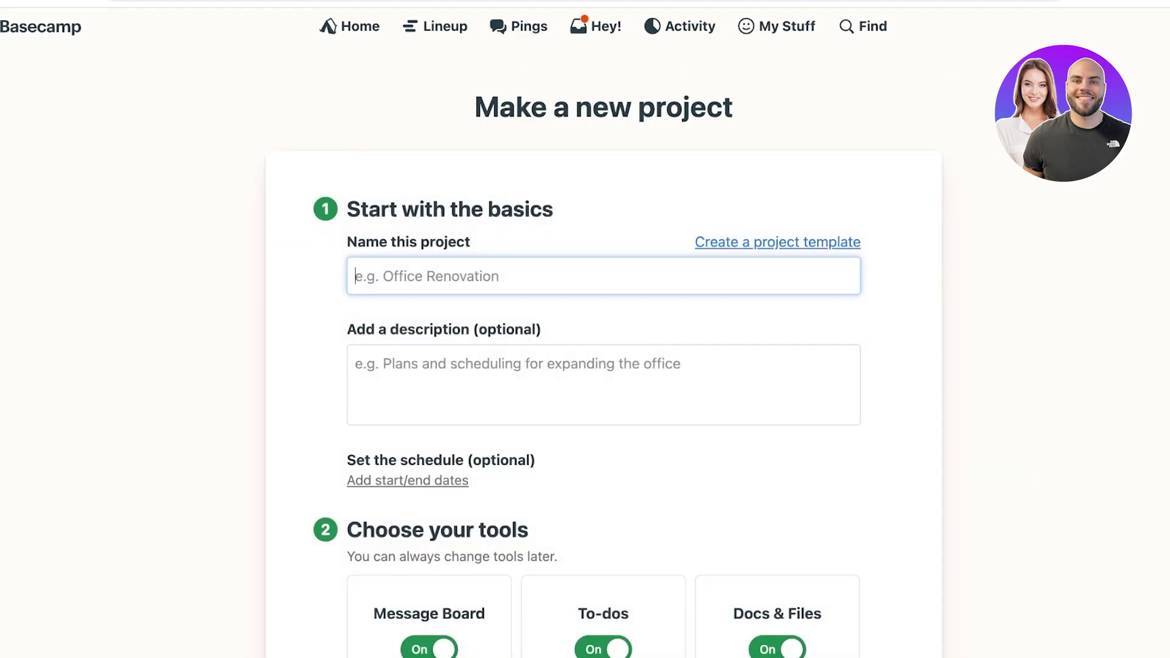
Step: Name the new project 'Vinne Project'
{"action": "type", "text": "A"}
{"action": "key", "text": "BackSpace"}
{"action": "type", "text": "P"}
{"action": "key", "text": "BackSpace"}
{"action": "type", "text": "Vinne Proje"}
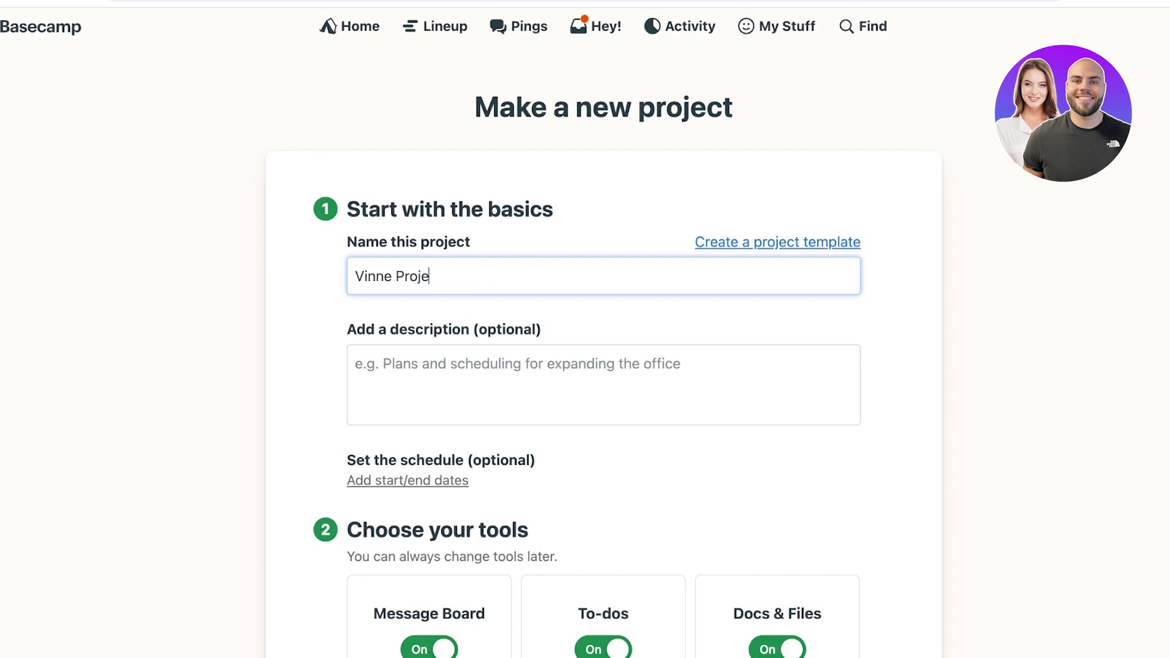
{"action": "type", "text": "ct"}
Step: Add the project description 'Plans and Schedule for Vinnie'
{"action": "left_click", "coordinate": [356, 364]}
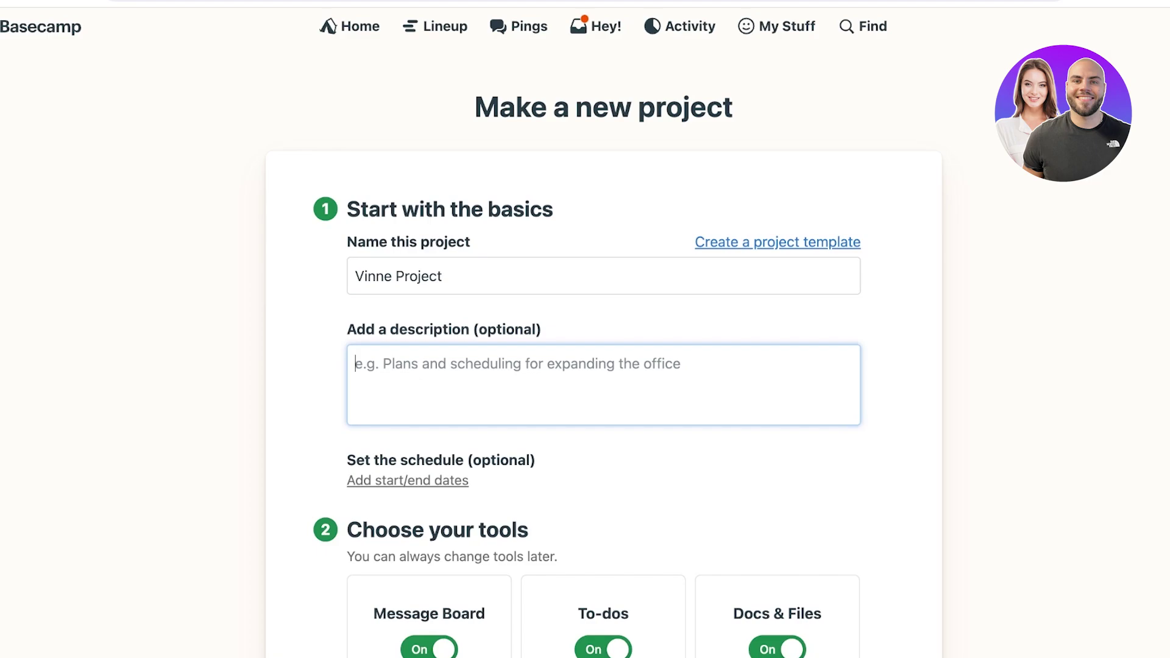
{"action": "type", "text": "Plans and"}
{"action": "type", "text": "S"}
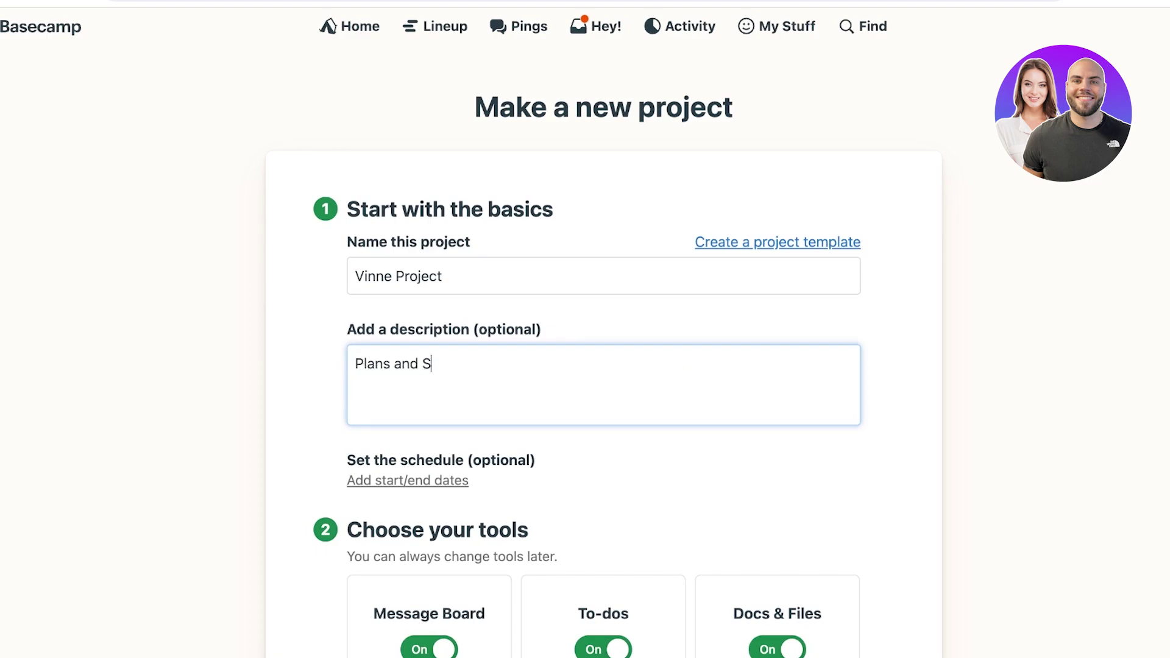
{"action": "type", "text": "chedule for Vinnie"}
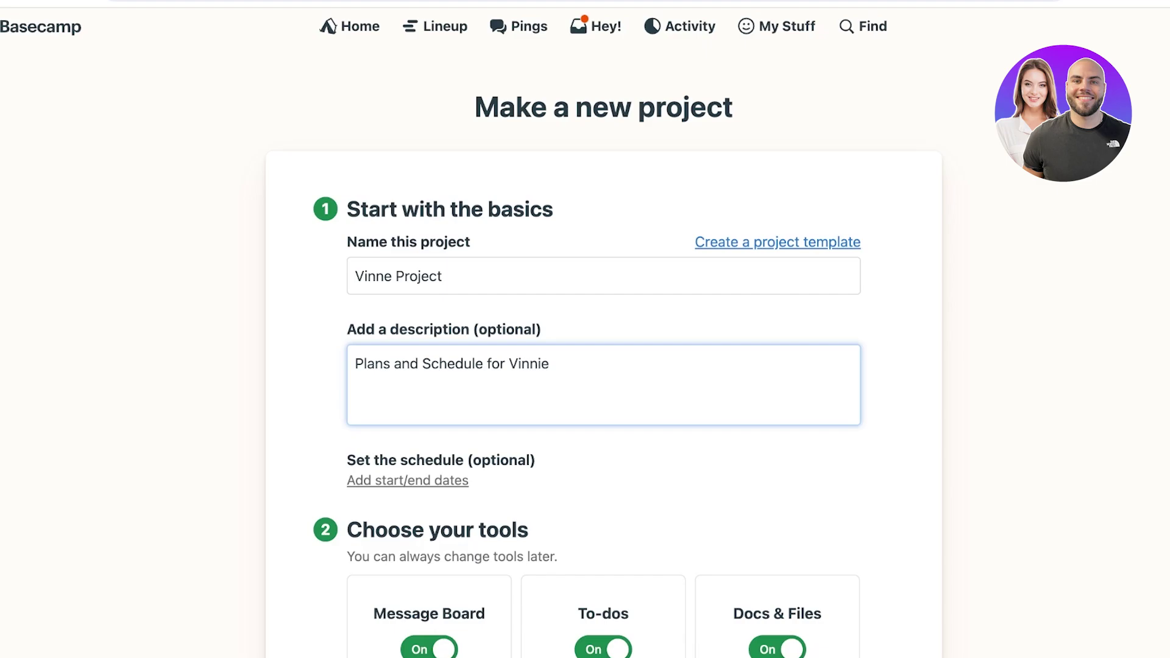
{"action": "scroll", "coordinate": [604, 365], "scroll_direction": "down", "scroll_amount": 3}
{"action": "scroll", "coordinate": [589, 334], "scroll_direction": "down", "scroll_amount": 1}
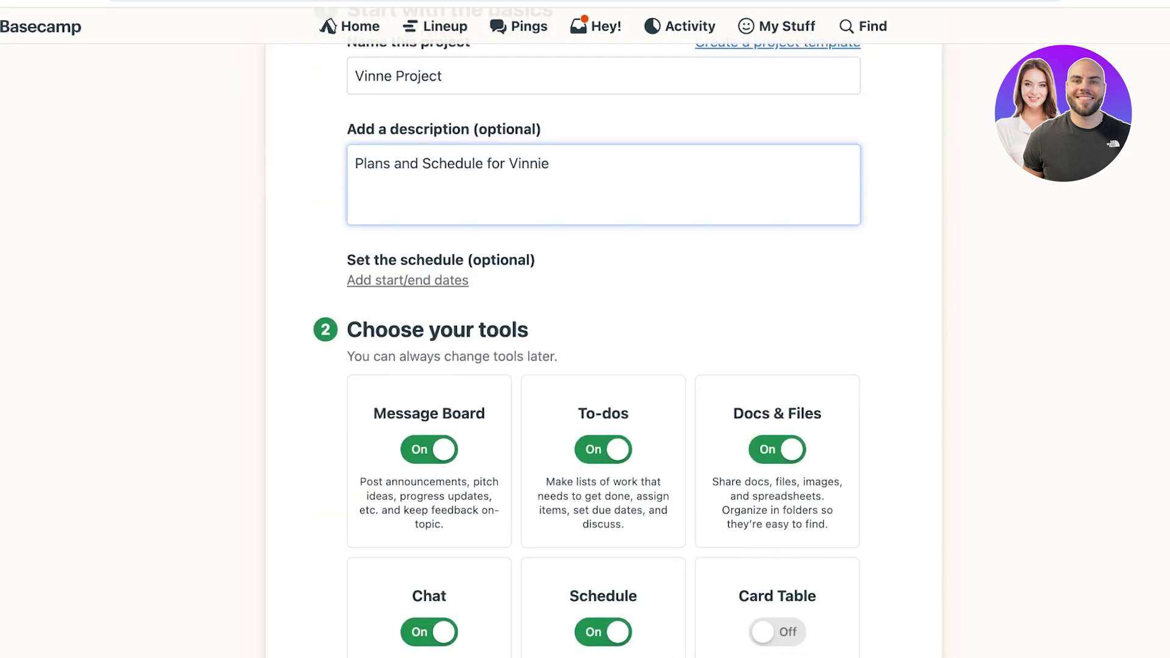
{"action": "scroll", "coordinate": [604, 366], "scroll_direction": "down", "scroll_amount": 1}
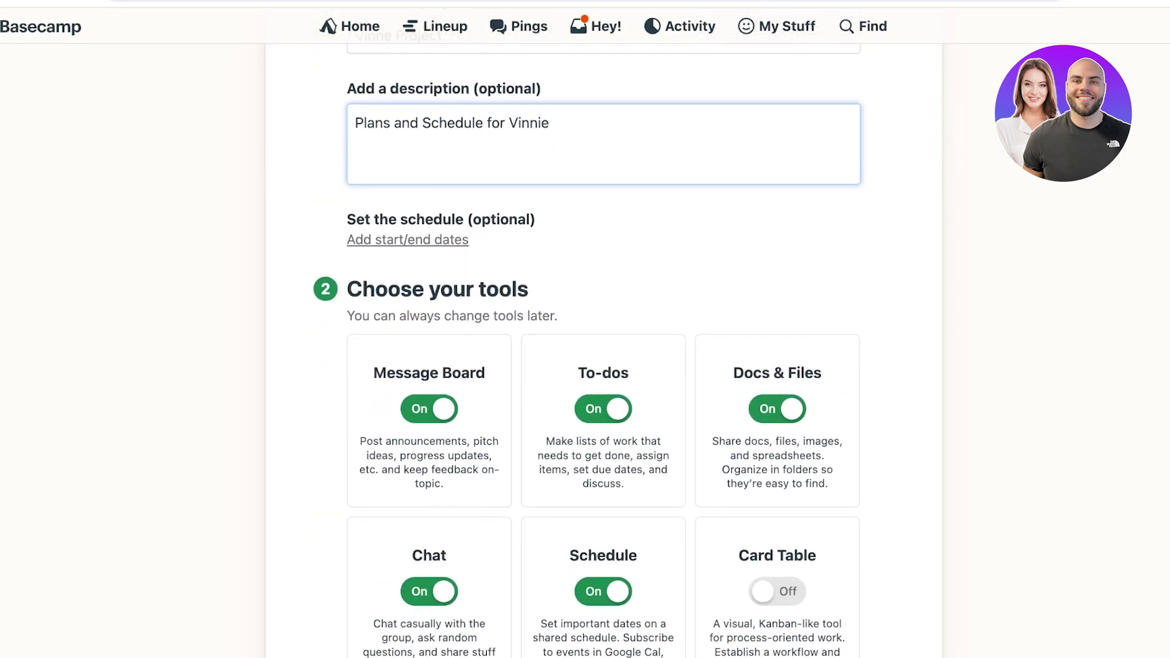
Step: Set the project dates to run from Jul 20 to Sep 28, 2024
{"action": "left_click", "coordinate": [408, 239]}
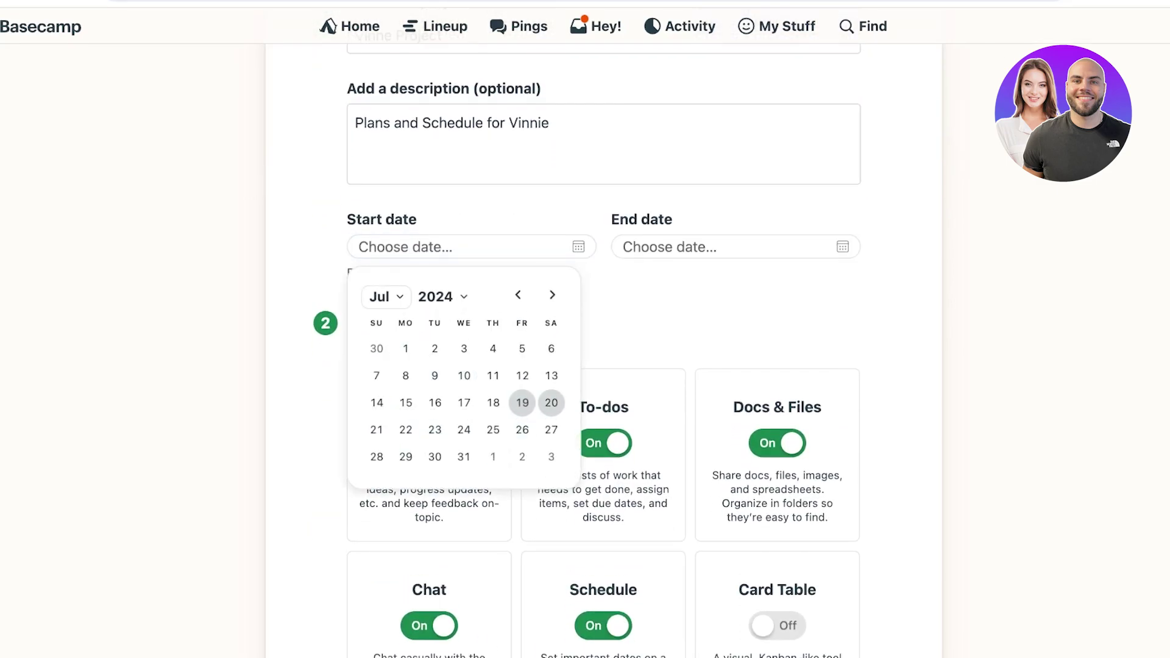
{"action": "left_click", "coordinate": [553, 390]}
{"action": "left_click", "coordinate": [817, 295]}
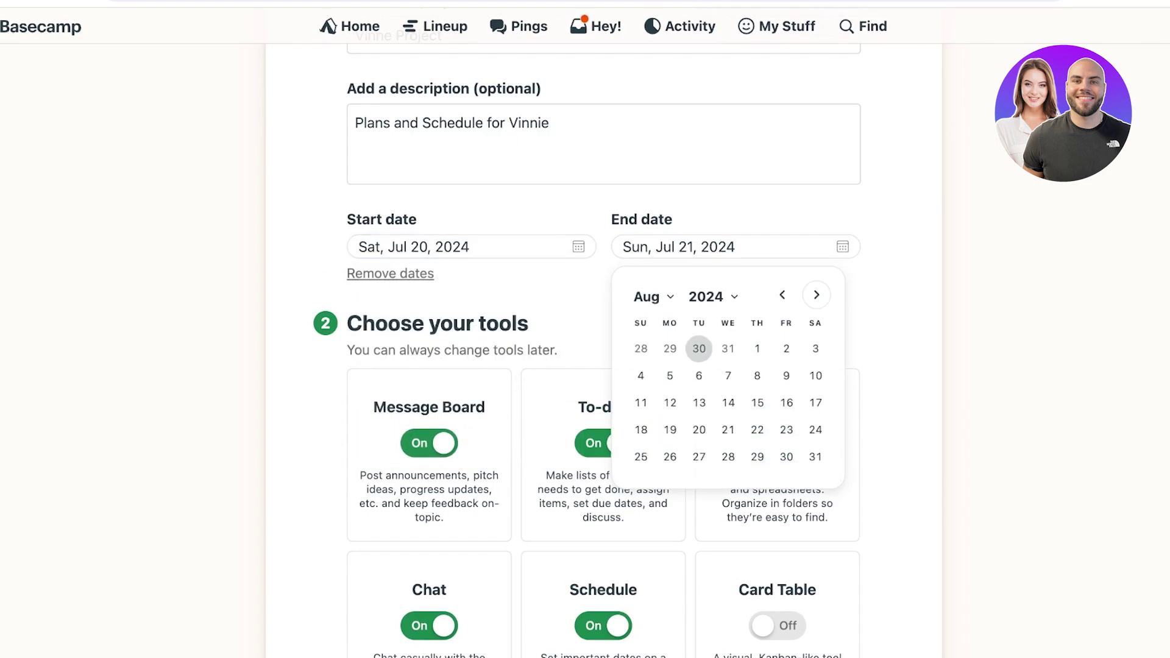
{"action": "left_click", "coordinate": [816, 376]}
{"action": "left_click", "coordinate": [732, 247]}
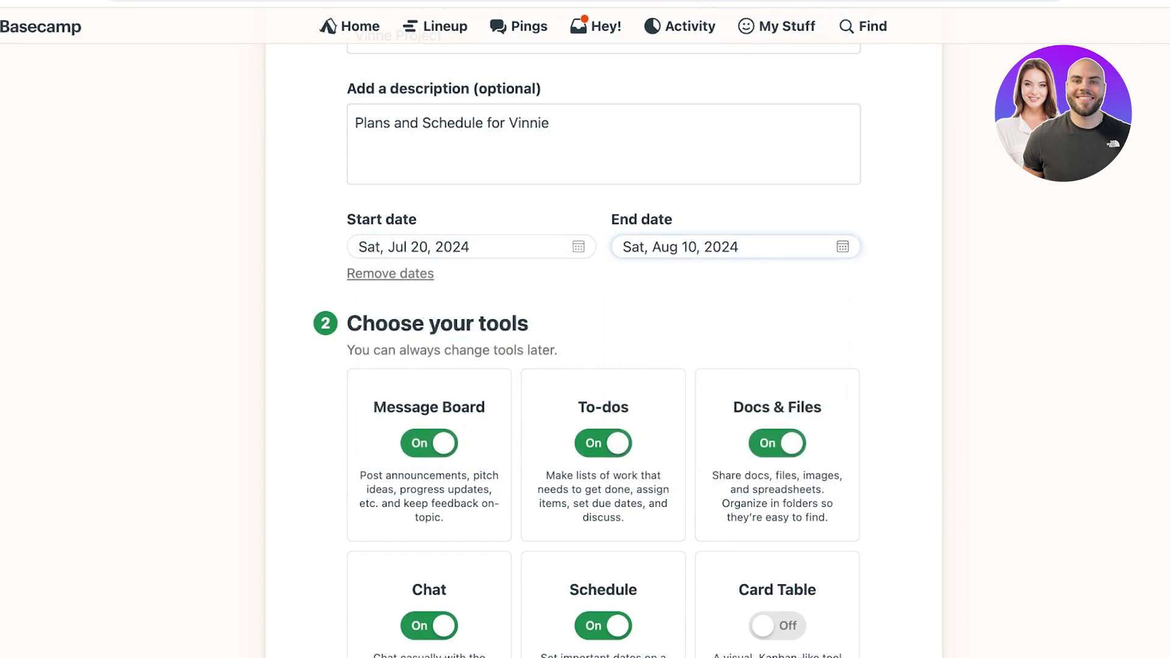
{"action": "left_click", "coordinate": [816, 296]}
{"action": "left_click", "coordinate": [816, 430]}
Step: Turn on the Card Table tool for the project
{"action": "scroll", "coordinate": [588, 344], "scroll_direction": "down", "scroll_amount": 3}
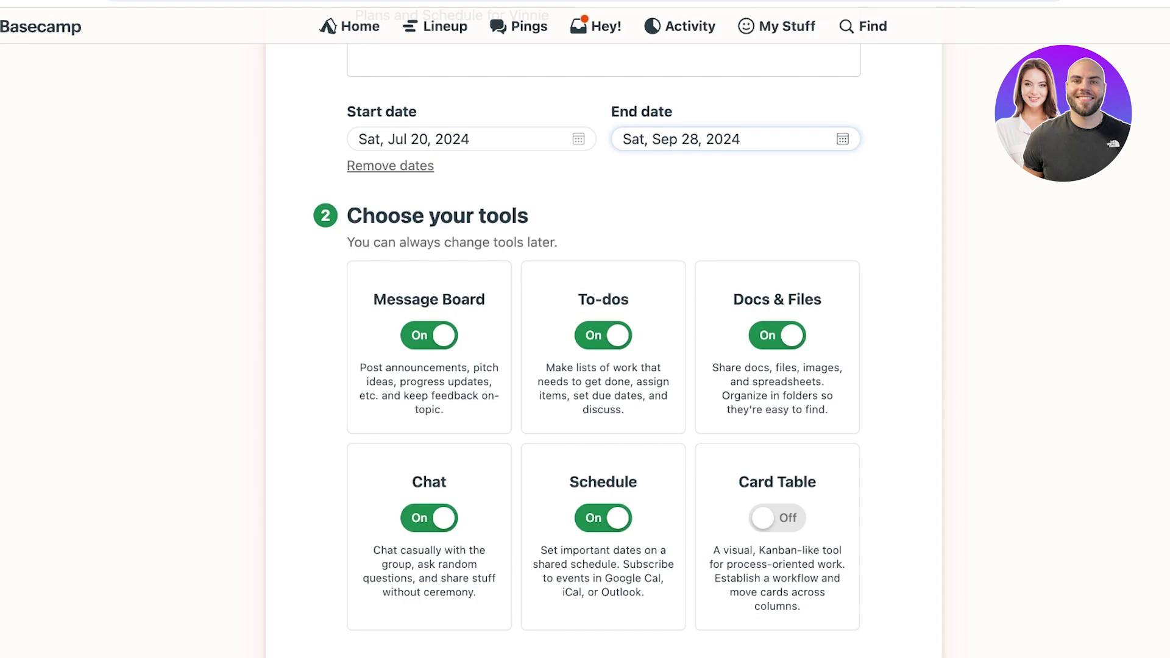
{"action": "scroll", "coordinate": [588, 344], "scroll_direction": "down", "scroll_amount": 5}
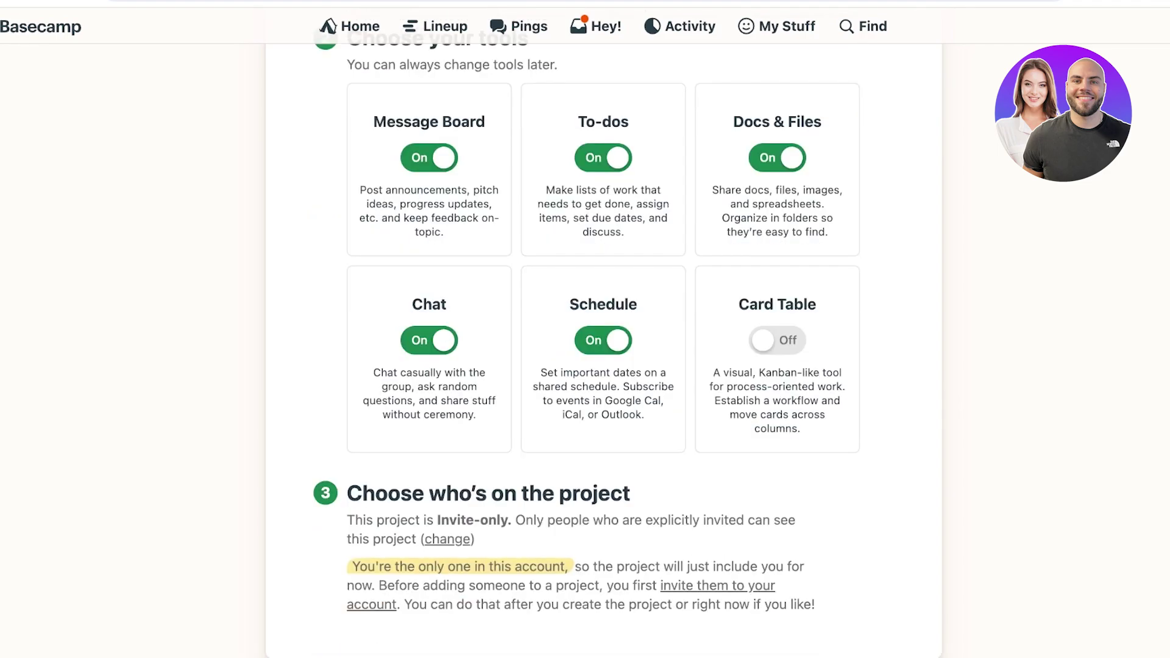
{"action": "left_click", "coordinate": [778, 341]}
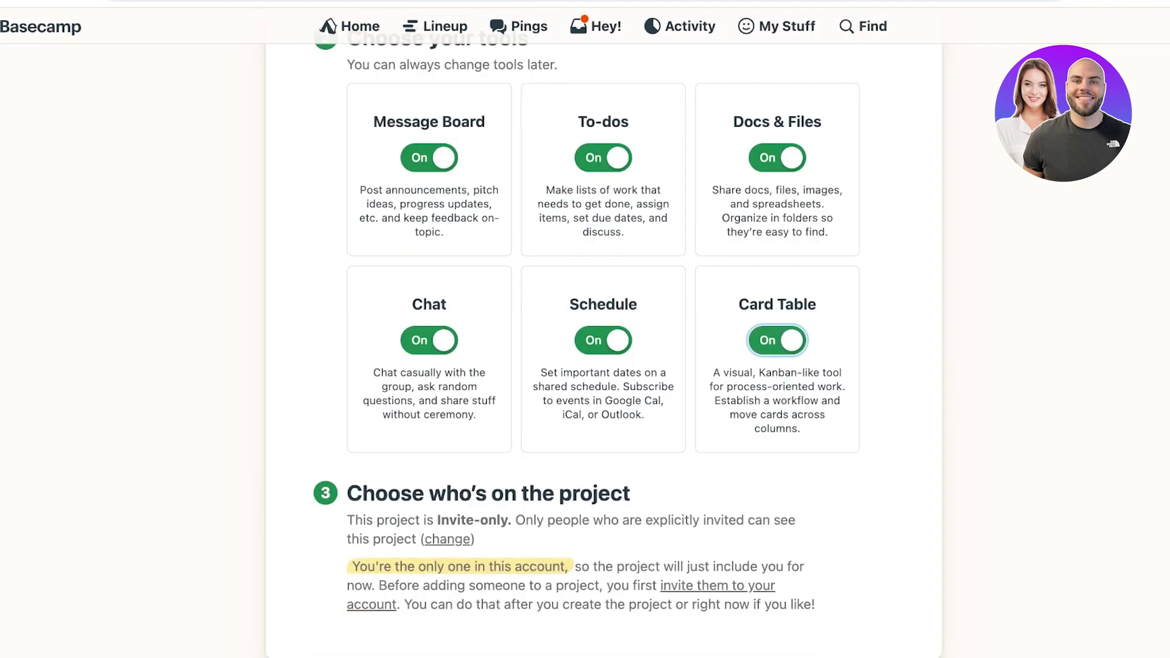
{"action": "scroll", "coordinate": [603, 342], "scroll_direction": "down", "scroll_amount": 2}
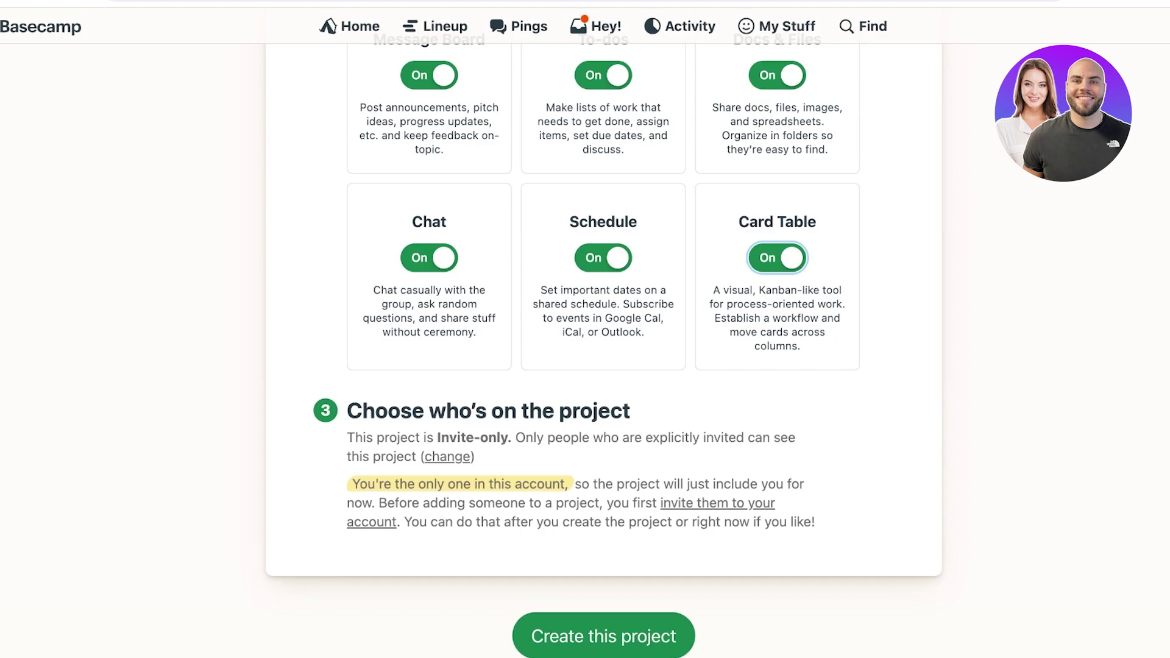
Step: Submit the form to create Vinne Project and look over its page
{"action": "key", "text": "Return"}
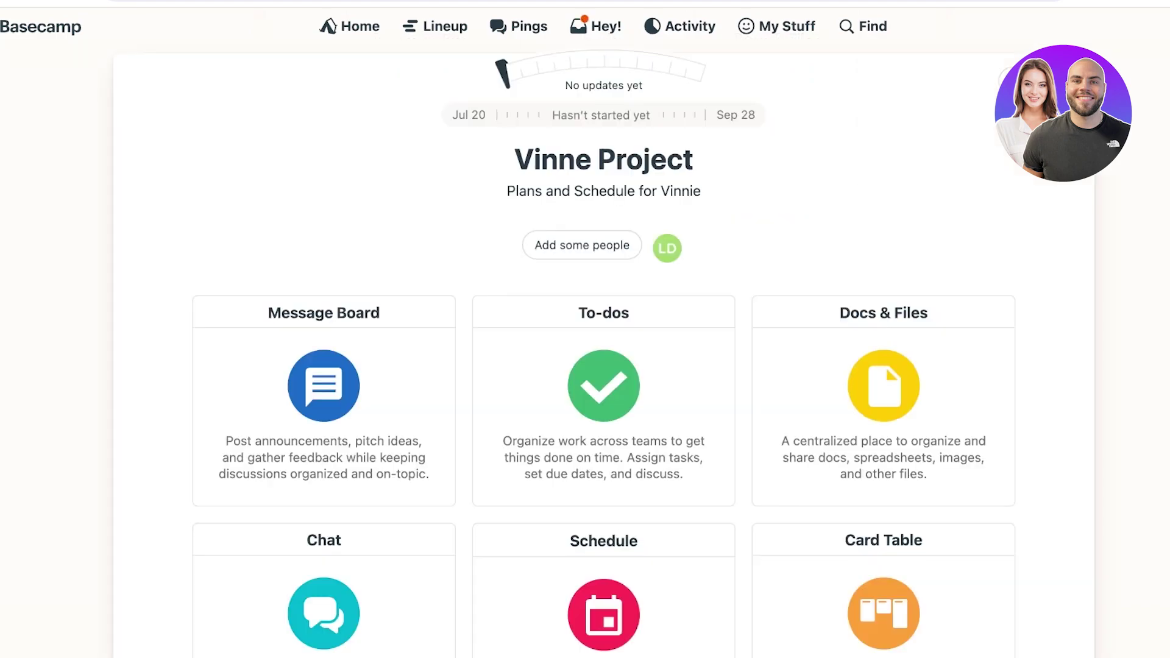
{"action": "scroll", "coordinate": [604, 341], "scroll_direction": "down", "scroll_amount": 3}
{"action": "scroll", "coordinate": [603, 341], "scroll_direction": "down", "scroll_amount": 2}
{"action": "scroll", "coordinate": [604, 341], "scroll_direction": "up", "scroll_amount": 4}
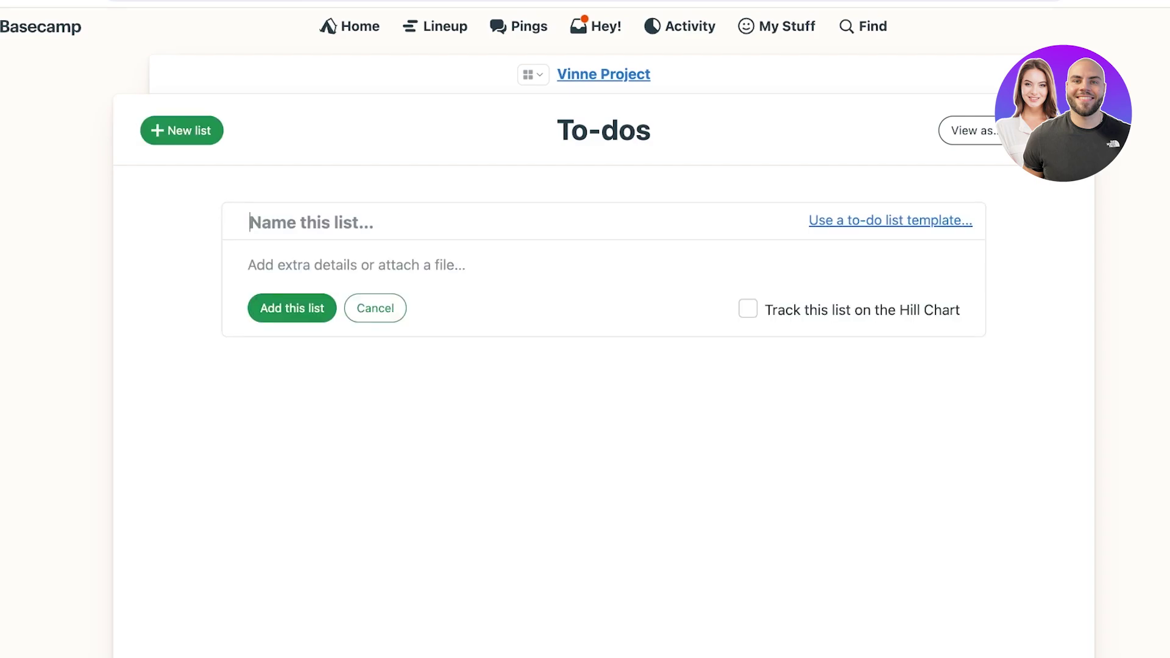
Step: Enter 'Brand Logo Development' as the to-do list name and save the list
{"action": "type", "text": "A"}
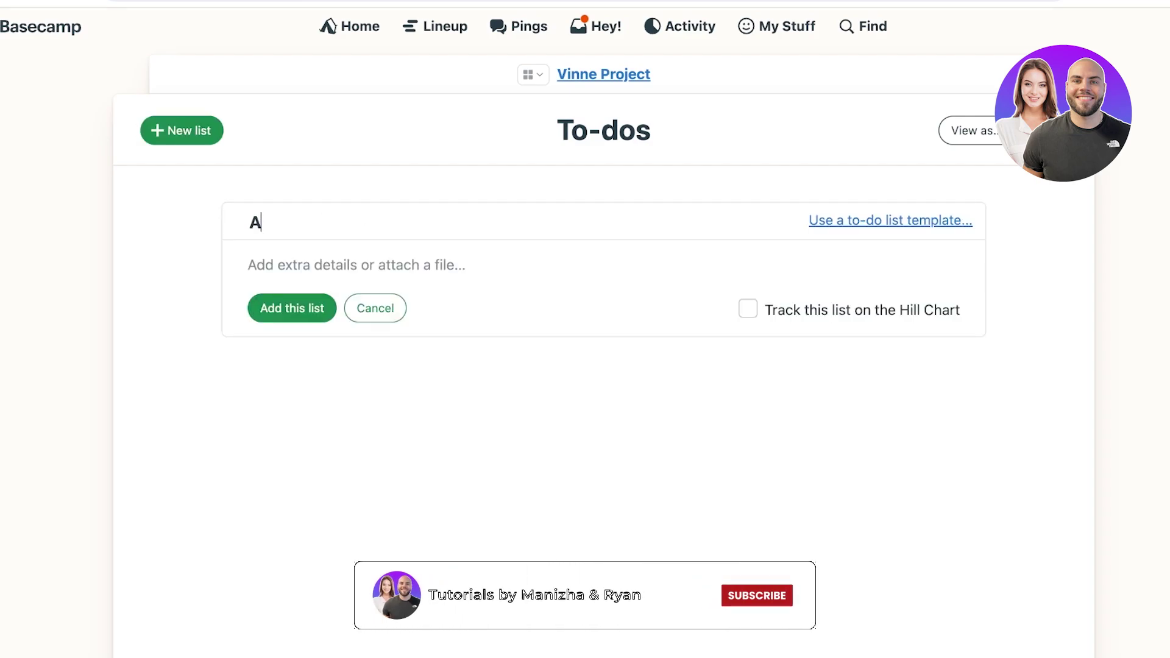
{"action": "key", "text": "BackSpace"}
{"action": "type", "text": "L"}
{"action": "key", "text": "BackSpace"}
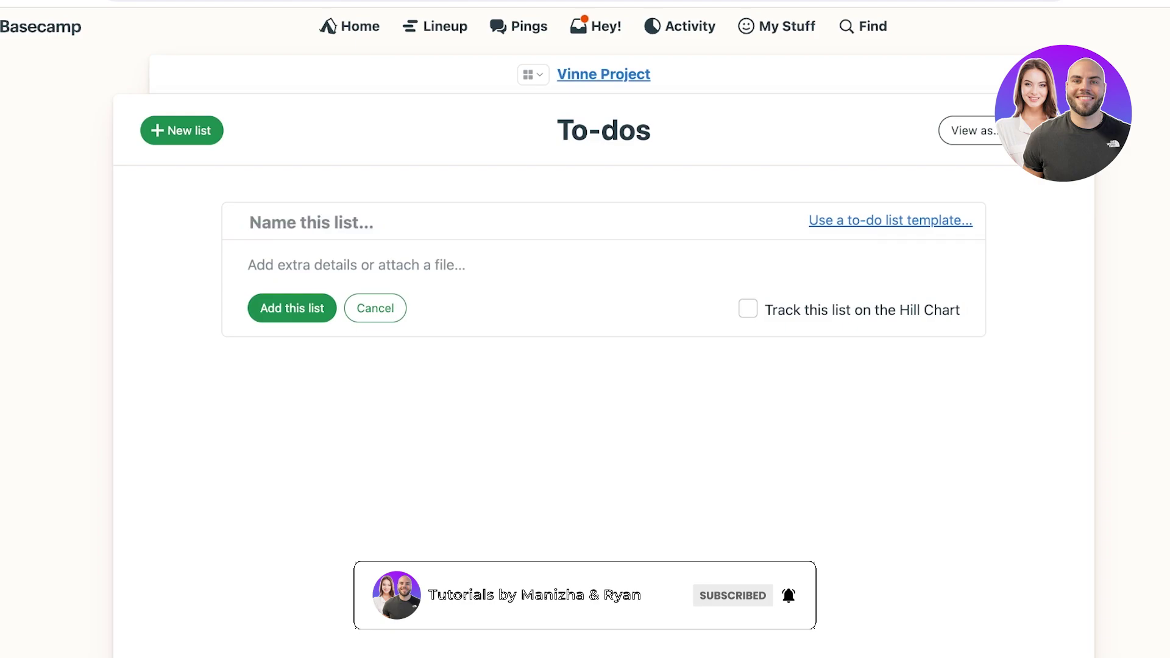
{"action": "type", "text": "Brand De"}
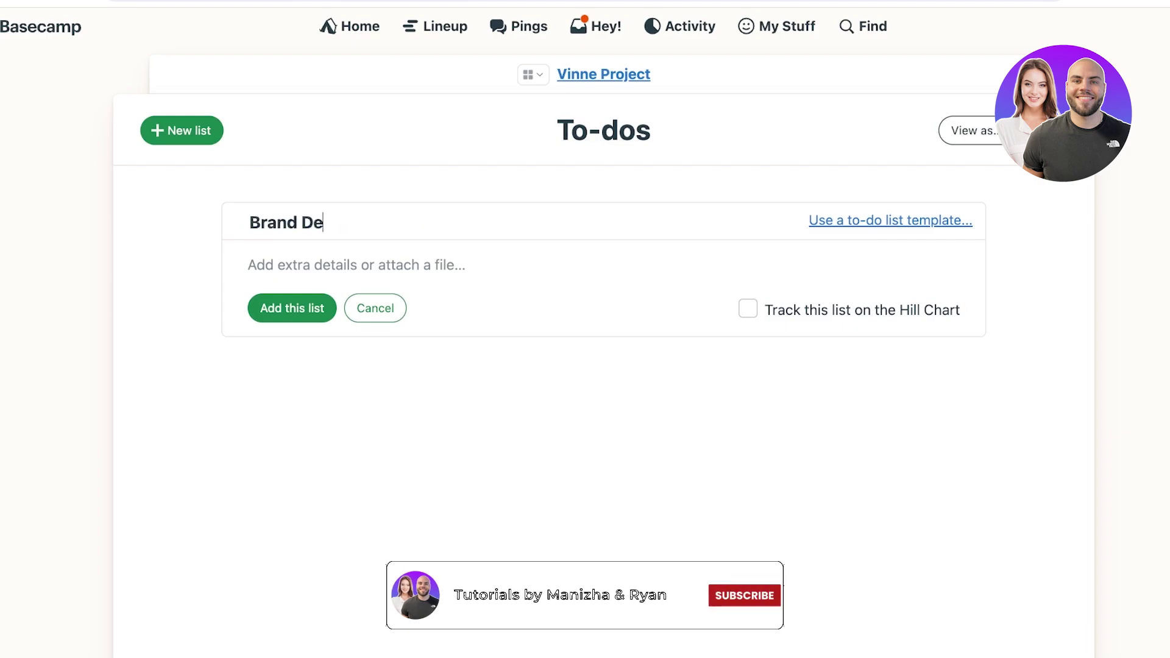
{"action": "type", "text": "velopment"}
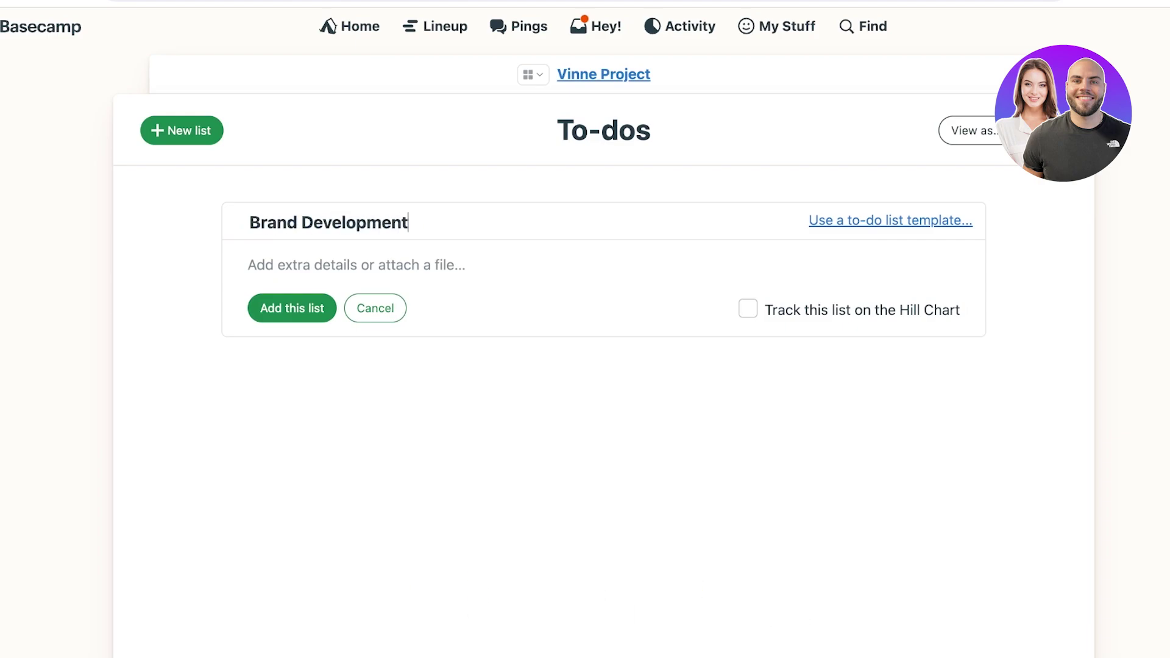
{"action": "left_click", "coordinate": [356, 264]}
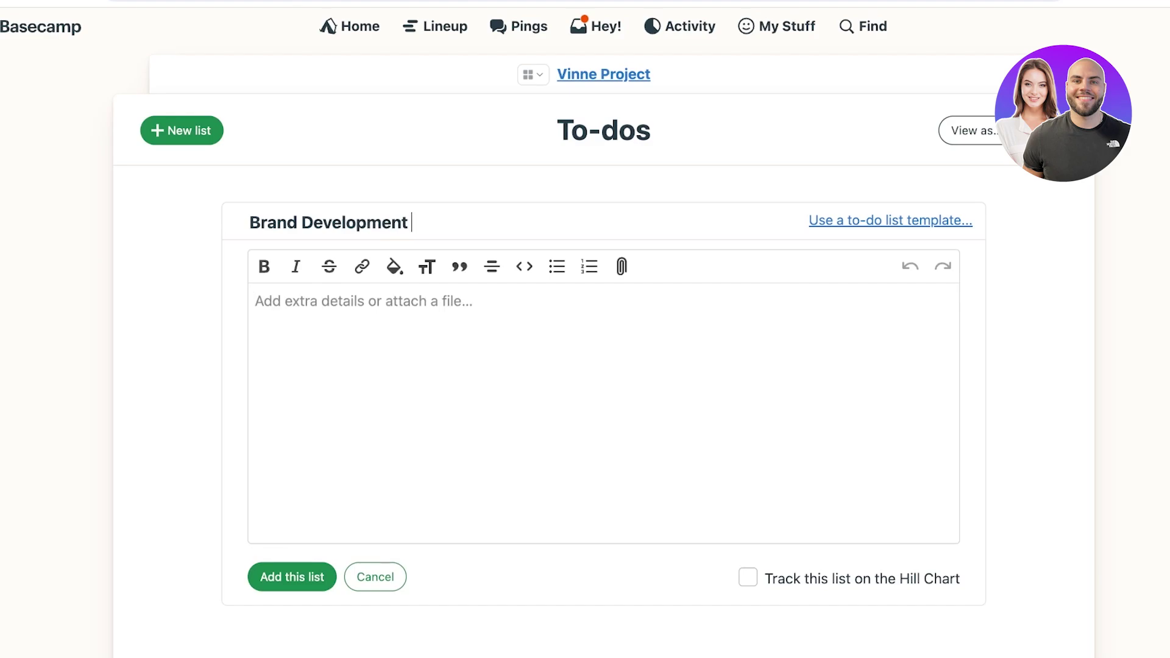
{"action": "left_click", "coordinate": [303, 222]}
{"action": "type", "text": "Logo"}
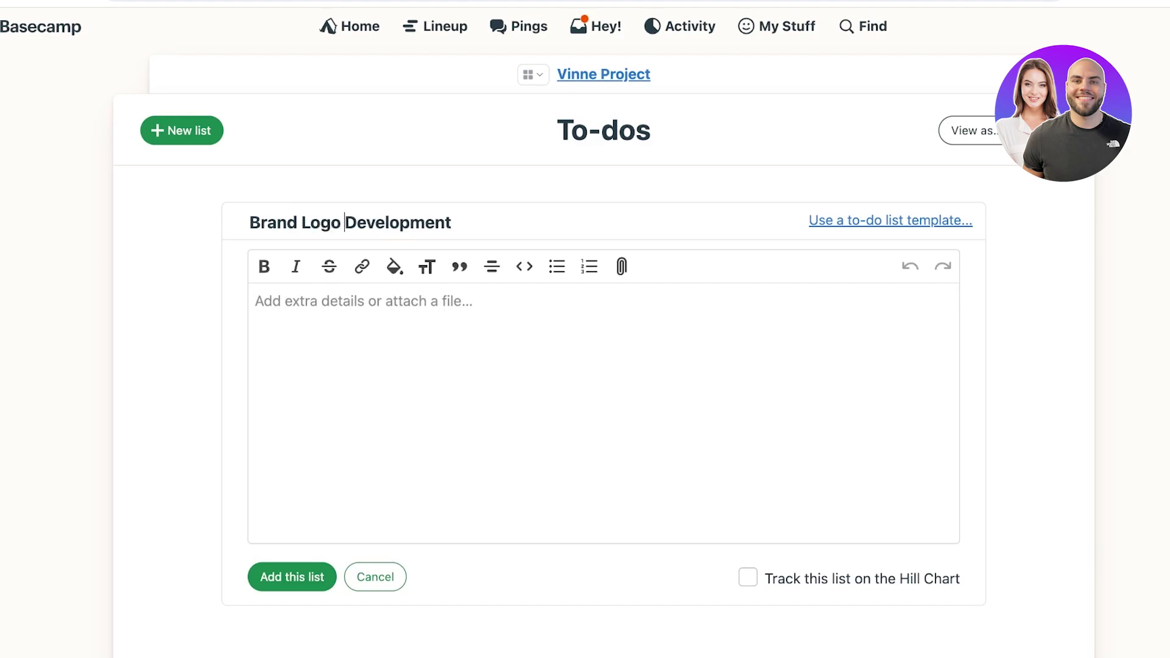
{"action": "left_click", "coordinate": [256, 300]}
{"action": "key", "text": "Return"}
{"action": "key", "text": "Return"}
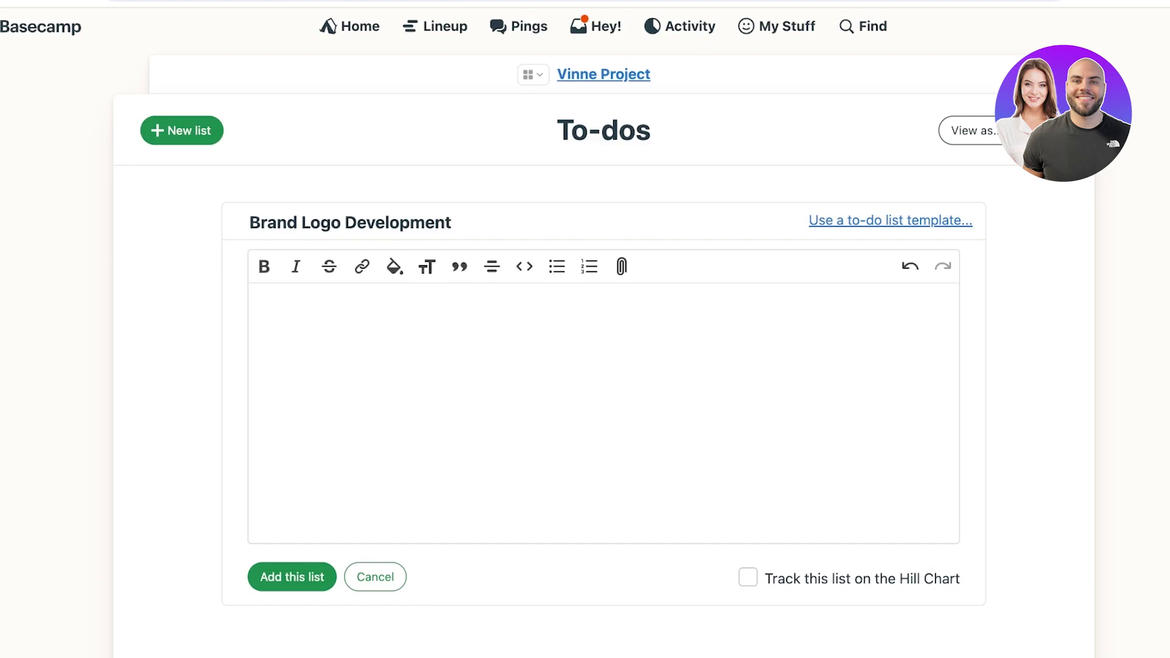
{"action": "key", "text": "ctrl+Return"}
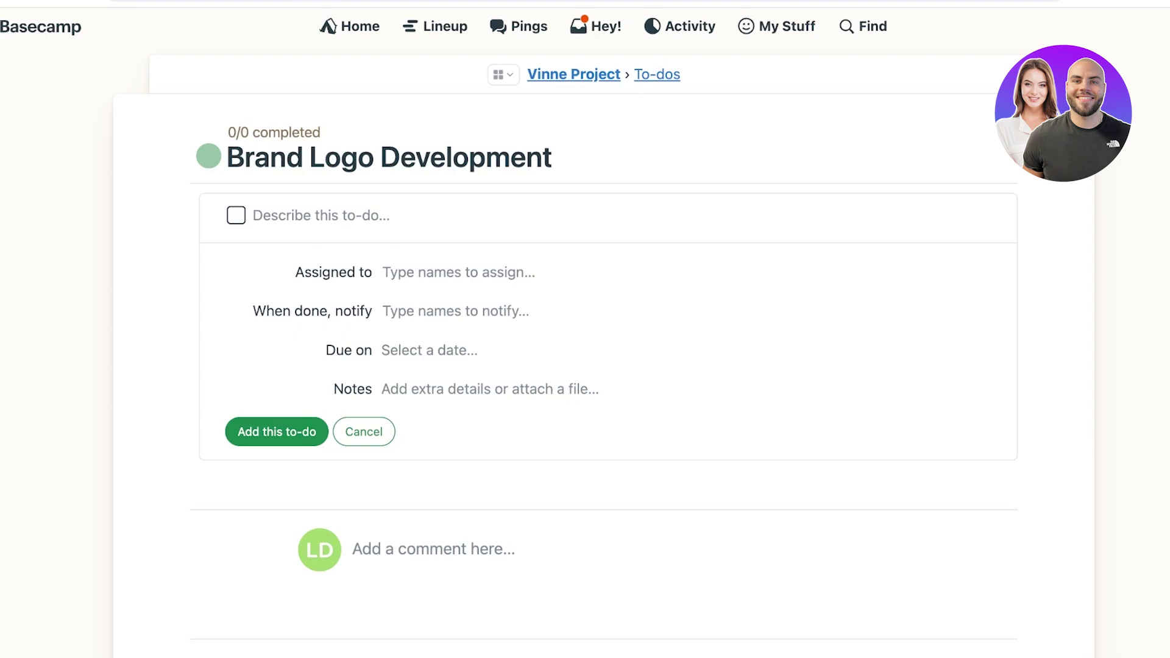
Step: Assign the new to-do to the project member and set it due Fri, Jul 26
{"action": "left_click", "coordinate": [385, 273]}
{"action": "key", "text": "Return"}
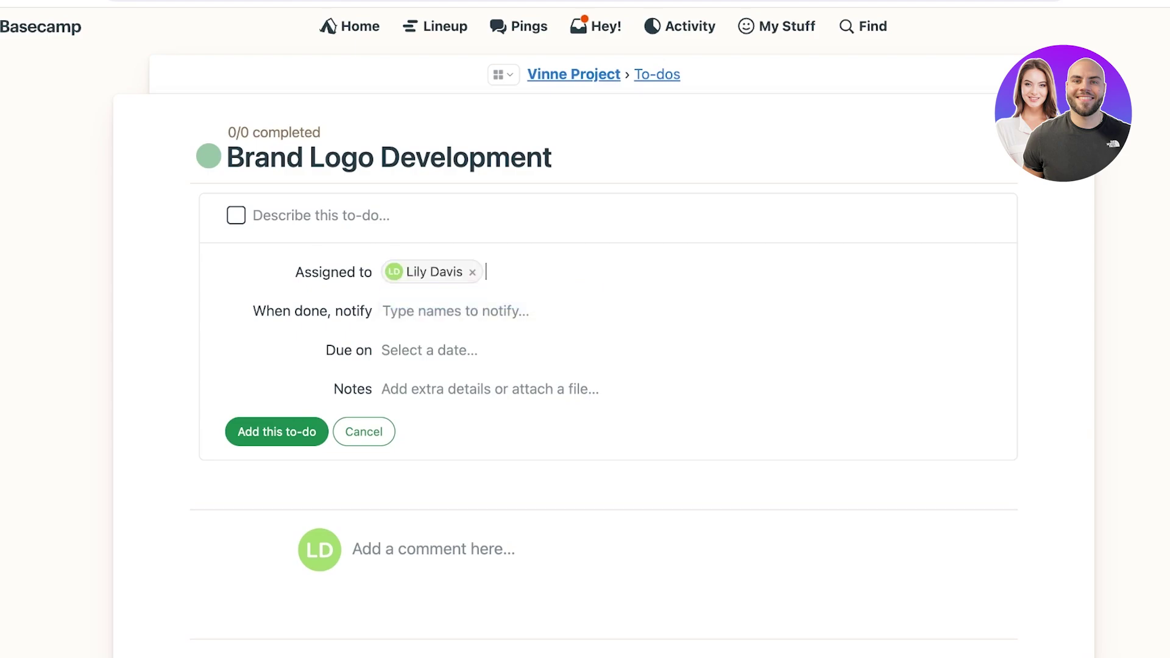
{"action": "left_click", "coordinate": [384, 312]}
{"action": "left_click", "coordinate": [428, 350]}
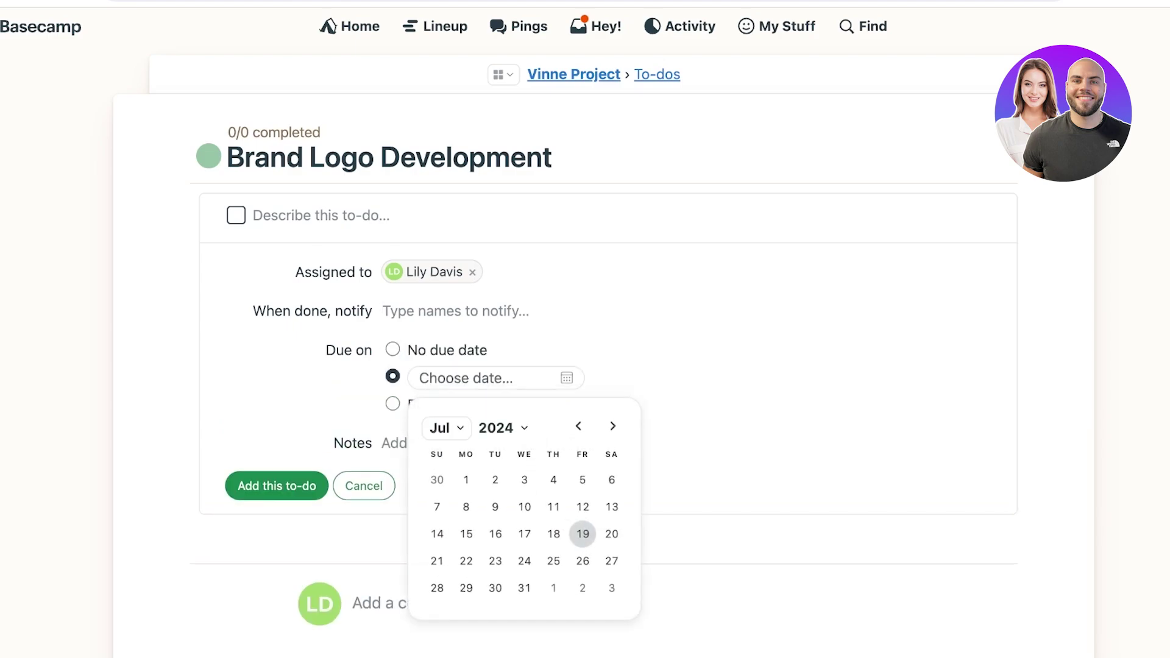
{"action": "left_click", "coordinate": [559, 540]}
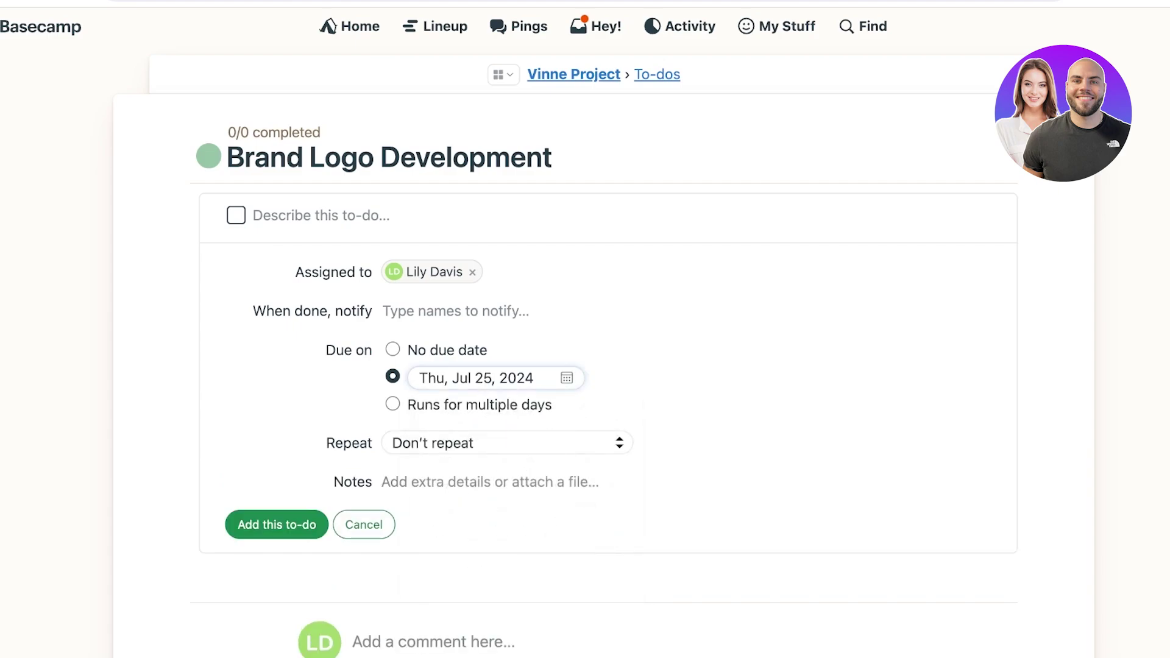
{"action": "left_click", "coordinate": [392, 406]}
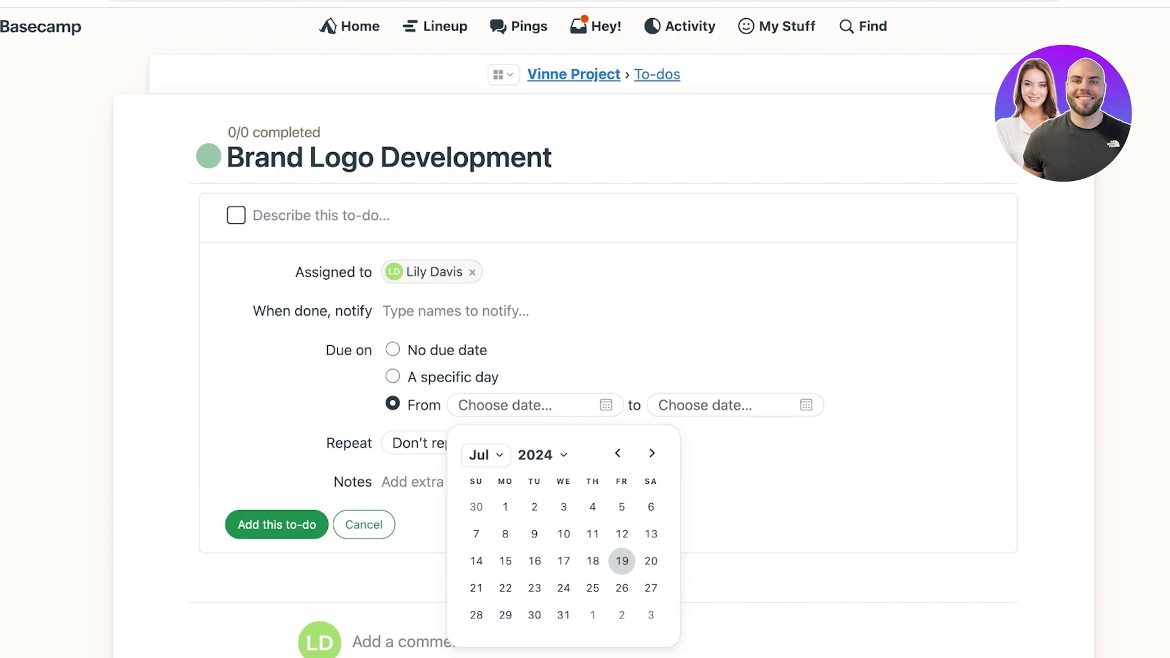
{"action": "left_click", "coordinate": [392, 378]}
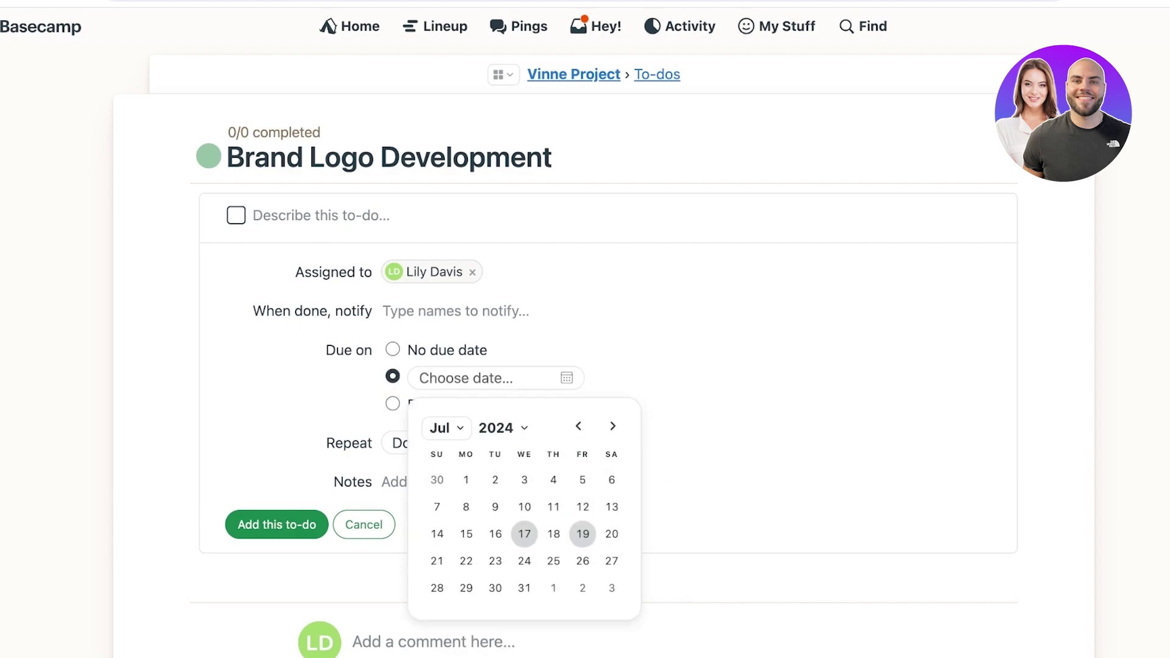
{"action": "left_click", "coordinate": [581, 559]}
{"action": "left_click", "coordinate": [508, 444]}
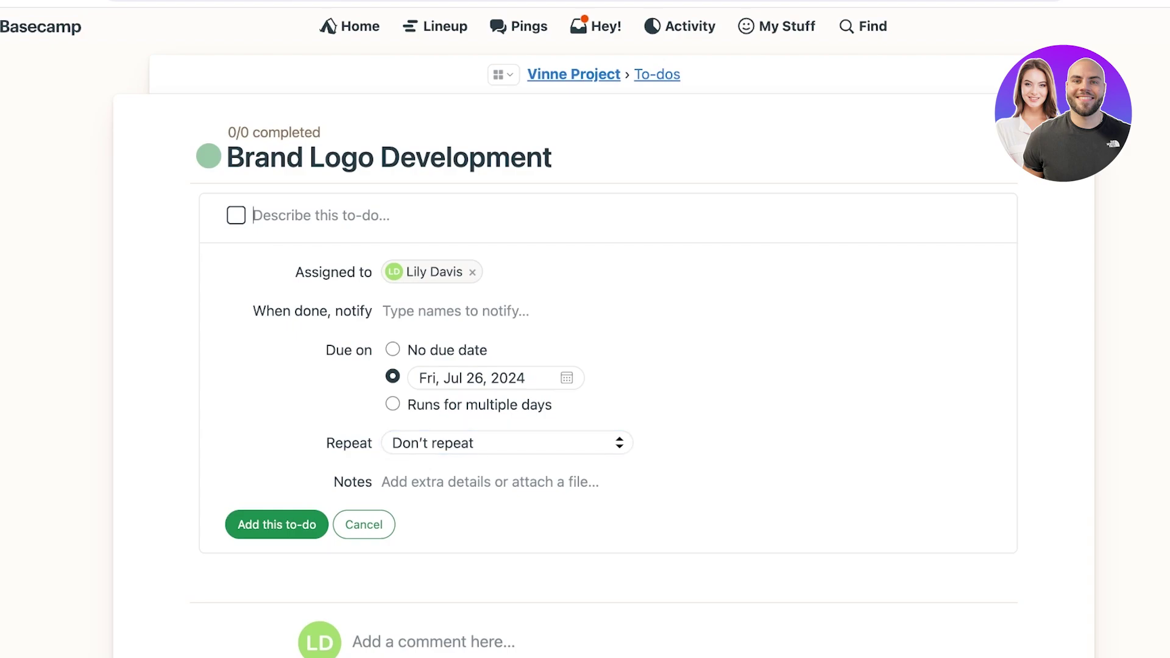
Step: Title the to-do 'Create a logo with brand ideation' and save it
{"action": "type", "text": "A"}
{"action": "key", "text": "BackSpace"}
{"action": "type", "text": "Create and a"}
{"action": "key", "text": "BackSpace"}
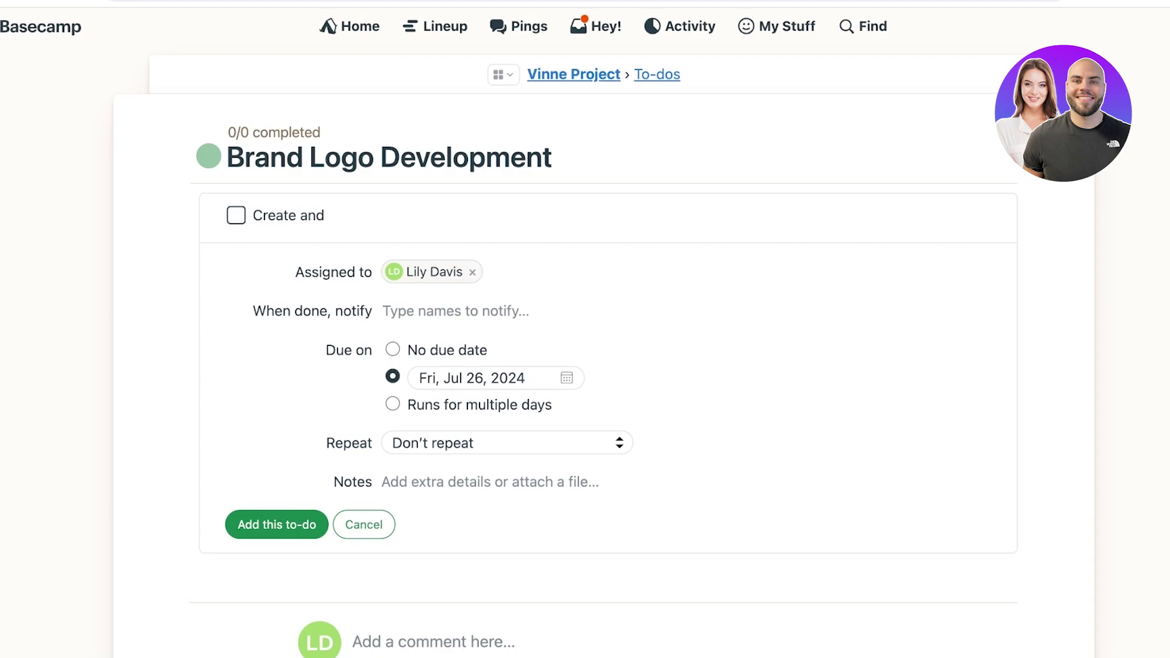
{"action": "key", "text": "BackSpace"}
{"action": "key", "text": "BackSpace"}
{"action": "key", "text": "BackSpace"}
{"action": "type", "text": "logo with brand ide"}
{"action": "key", "text": "BackSpace"}
{"action": "type", "text": "an"}
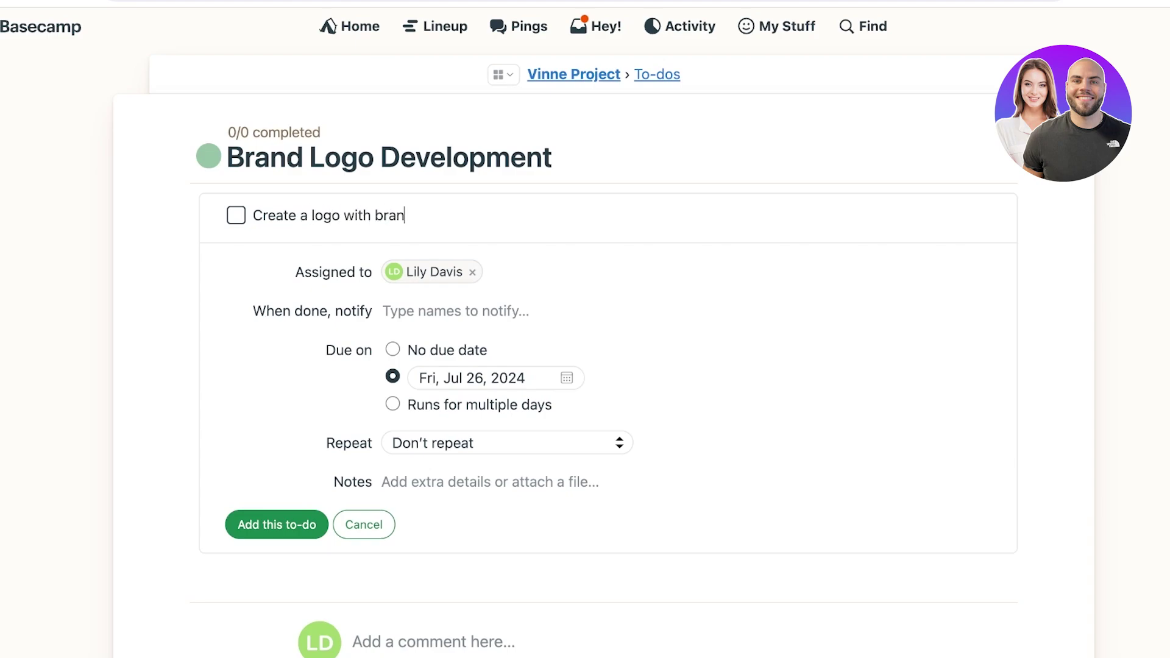
{"action": "type", "text": "d ideation"}
{"action": "key", "text": "Return"}
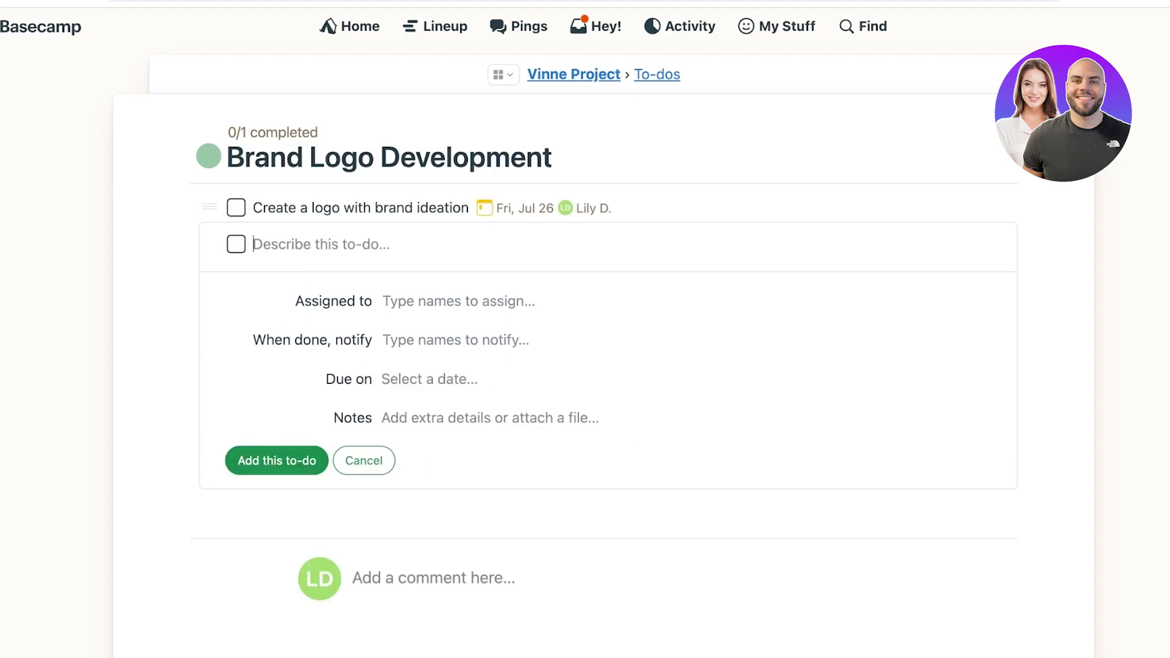
{"action": "scroll", "coordinate": [585, 365], "scroll_direction": "down", "scroll_amount": 5}
Step: Open Vinne Project and view the Brand Logo Development list with its Jul 26 to-do
{"action": "scroll", "coordinate": [586, 366], "scroll_direction": "up", "scroll_amount": 5}
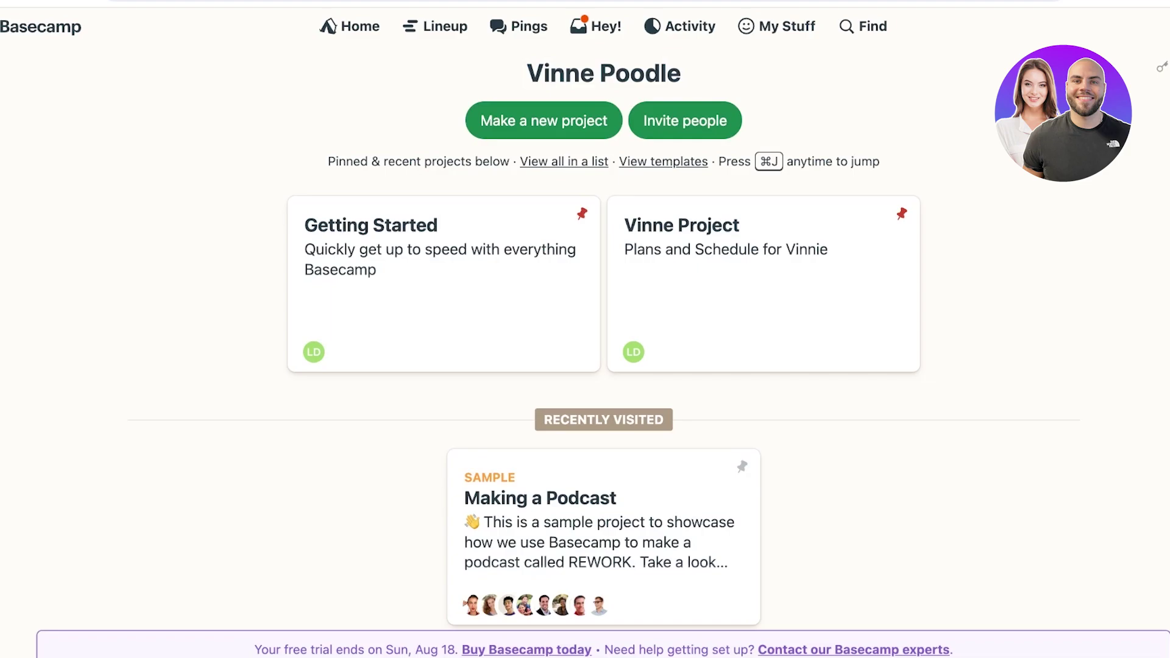
{"action": "left_click", "coordinate": [732, 275]}
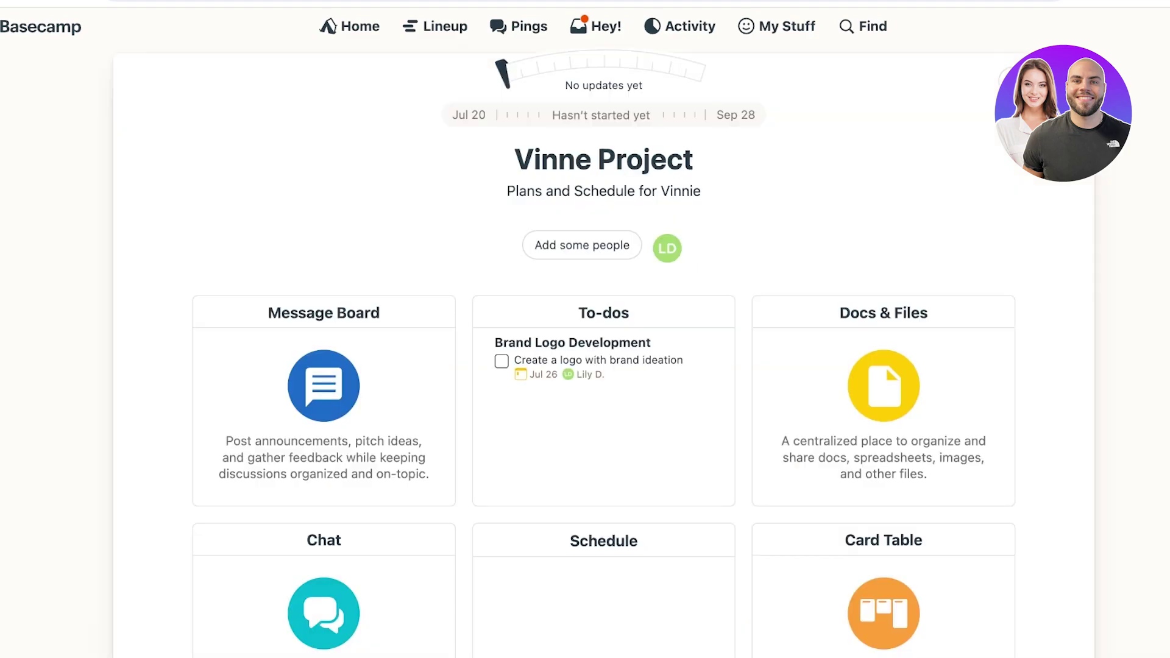
{"action": "scroll", "coordinate": [585, 366], "scroll_direction": "down", "scroll_amount": 2}
{"action": "scroll", "coordinate": [586, 366], "scroll_direction": "down", "scroll_amount": 1}
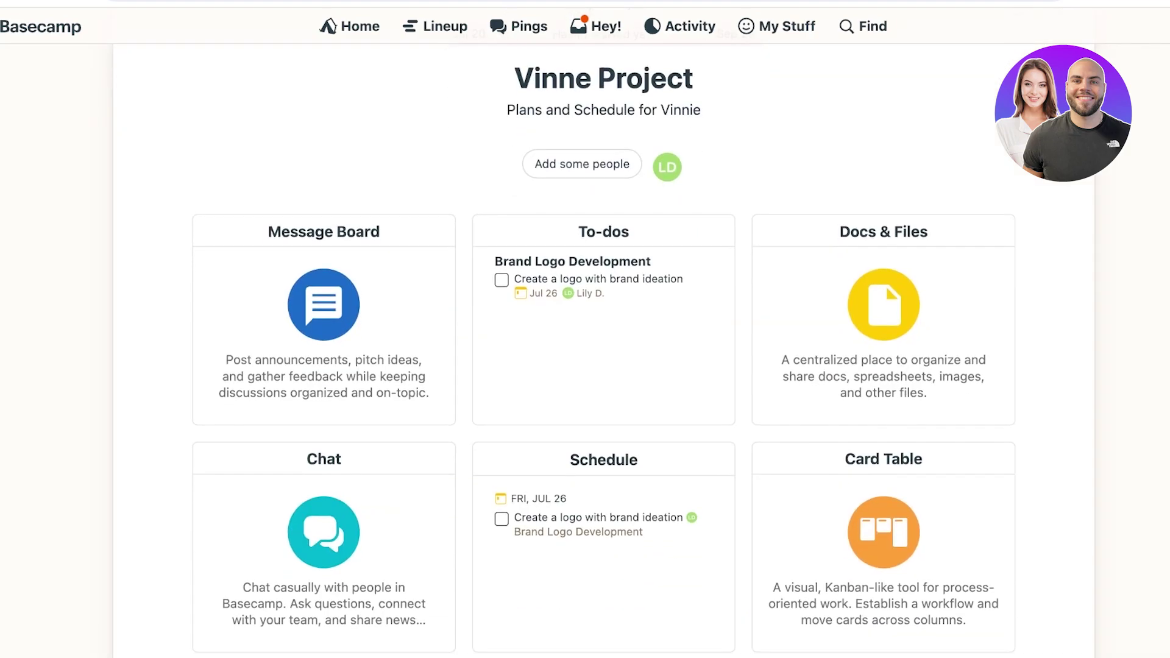
{"action": "scroll", "coordinate": [585, 366], "scroll_direction": "down", "scroll_amount": 1}
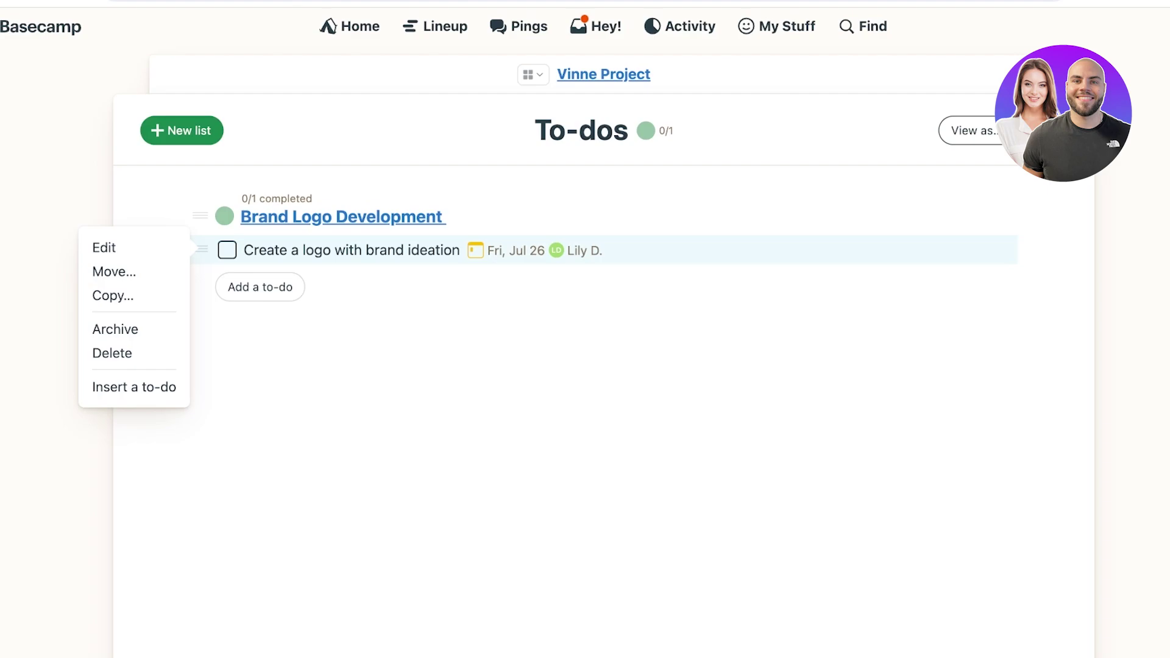
Step: Check off the logo to-do and add 'favi con delopment' and 'banners for instore placement' to Brand Logo Development
{"action": "left_click", "coordinate": [228, 250]}
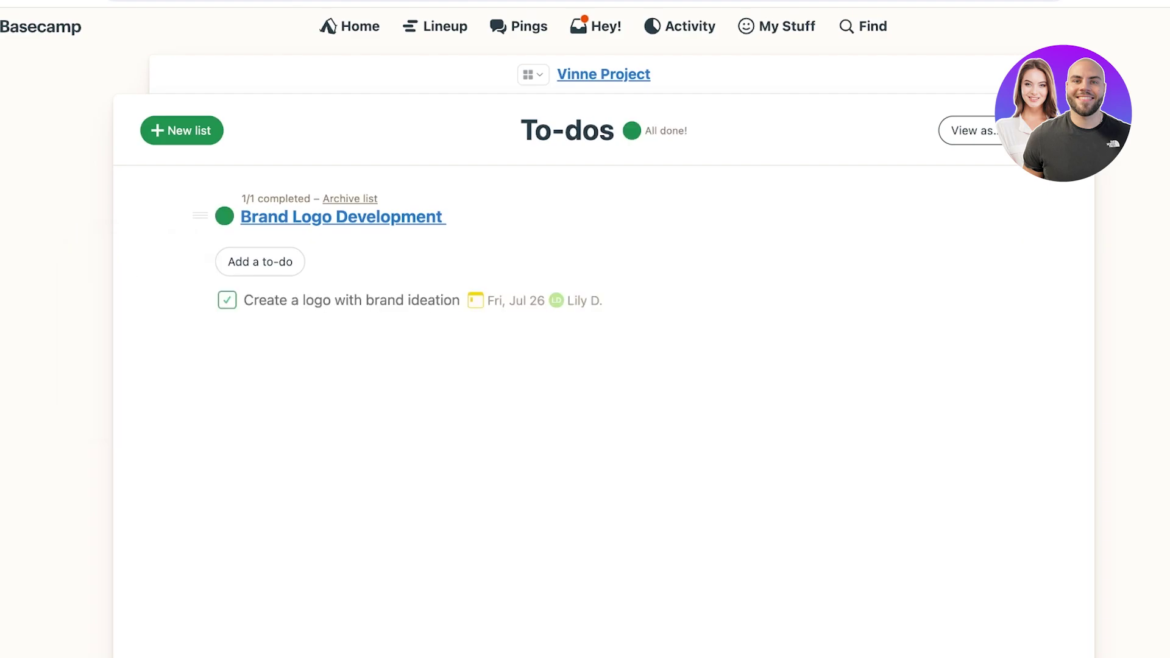
{"action": "left_click", "coordinate": [260, 261]}
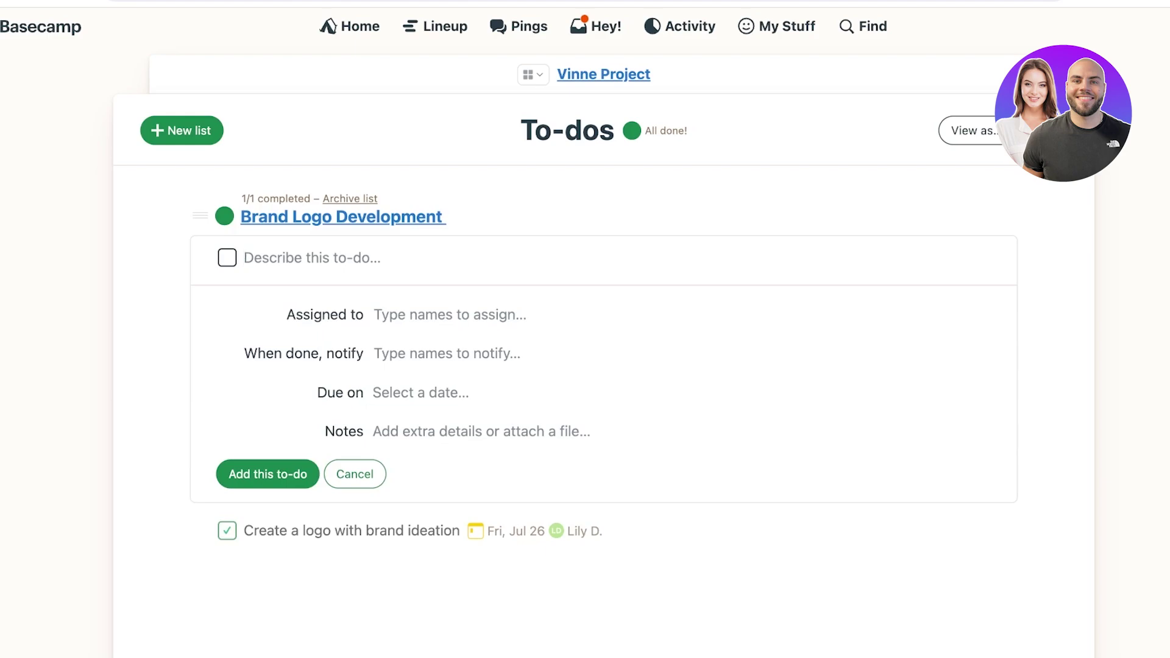
{"action": "type", "text": "favi"}
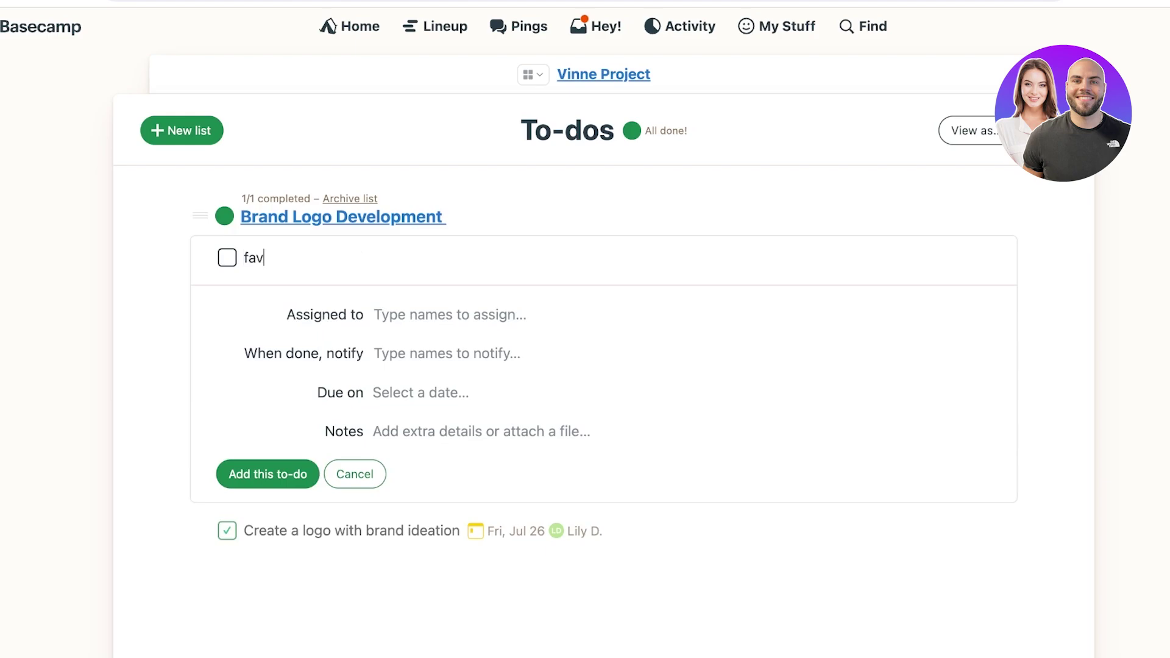
{"action": "key", "text": "BackSpace"}
{"action": "key", "text": "BackSpace"}
{"action": "type", "text": "vi con delopment"}
{"action": "key", "text": "Return"}
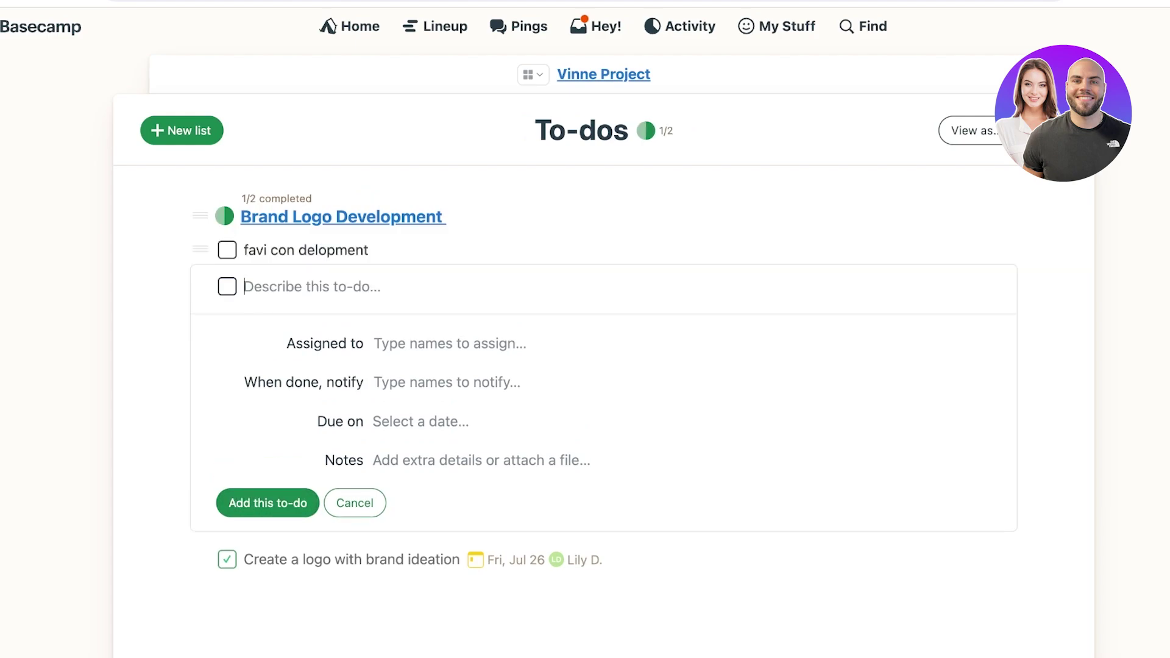
{"action": "type", "text": "ban"}
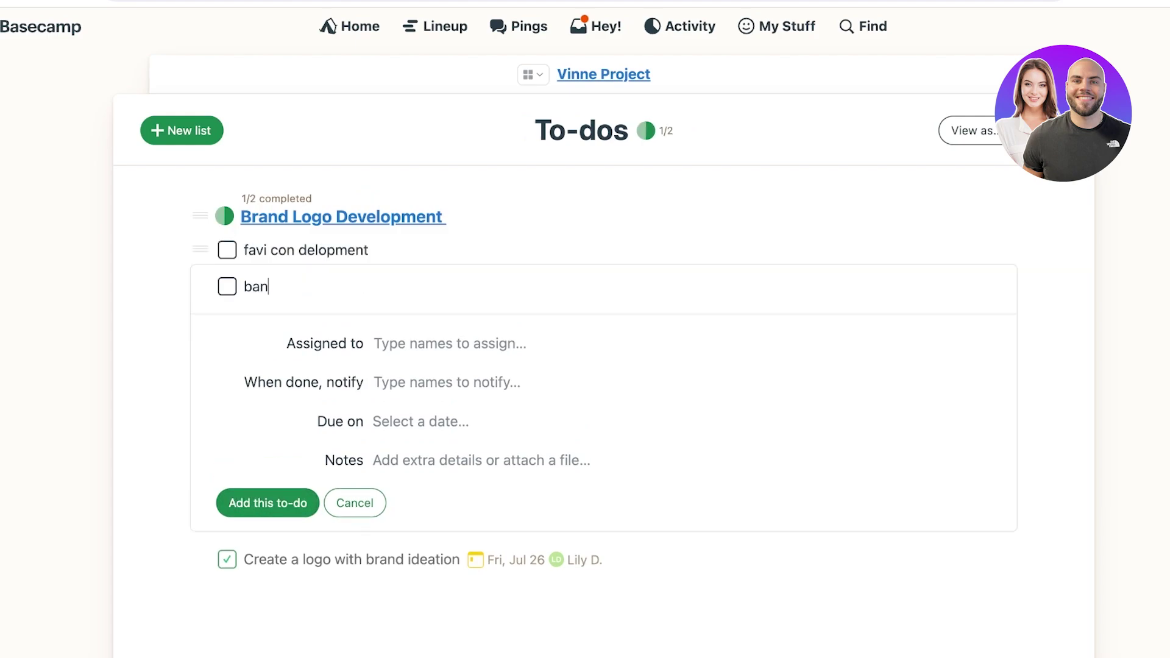
{"action": "type", "text": "ners for instore placement"}
{"action": "key", "text": "Return"}
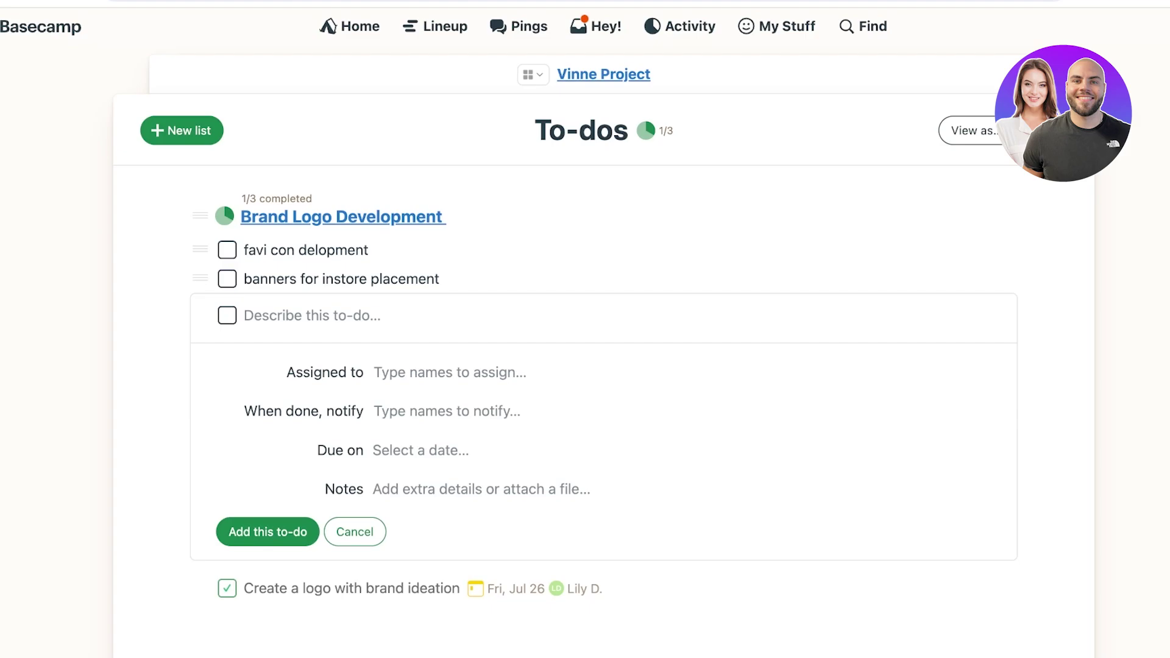
Step: Name the new to-do list 'Inventory Management' and save it to the Vinne Project
{"action": "type", "text": "A"}
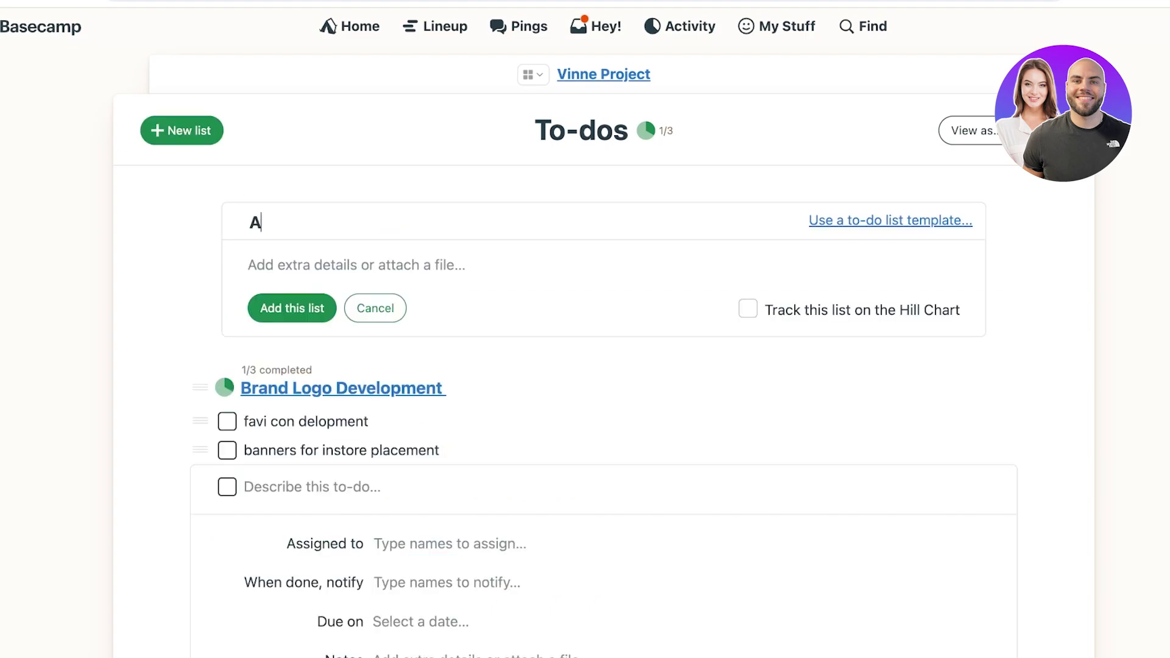
{"action": "key", "text": "BackSpace"}
{"action": "type", "text": "Inventory Manangment"}
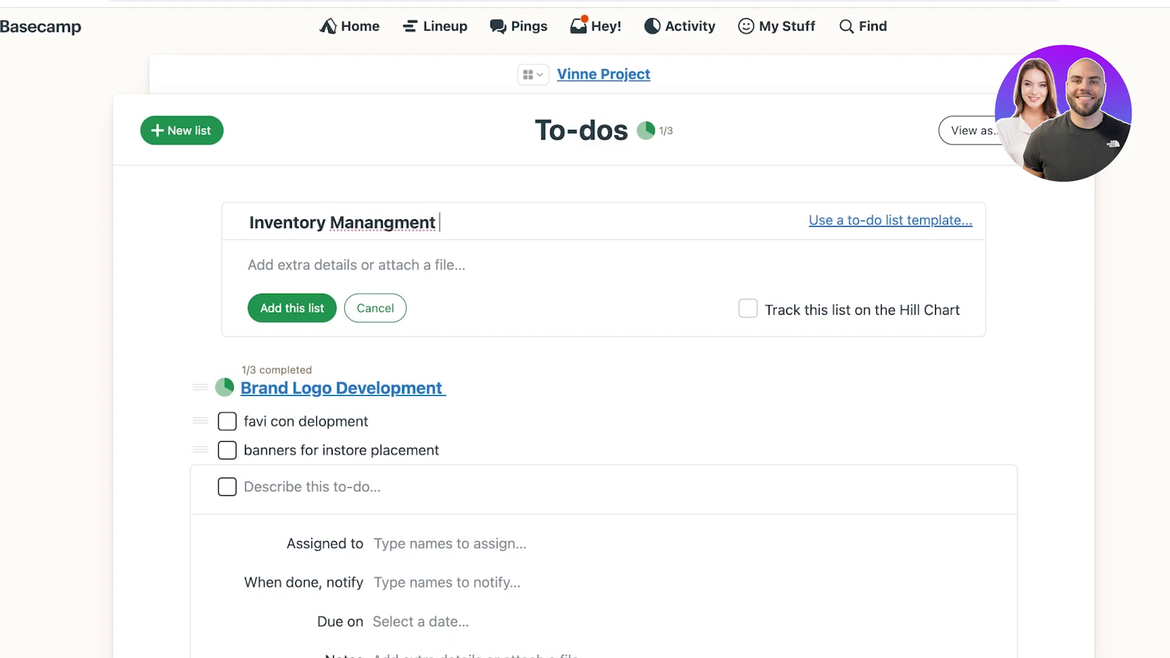
{"action": "key", "text": "Tab"}
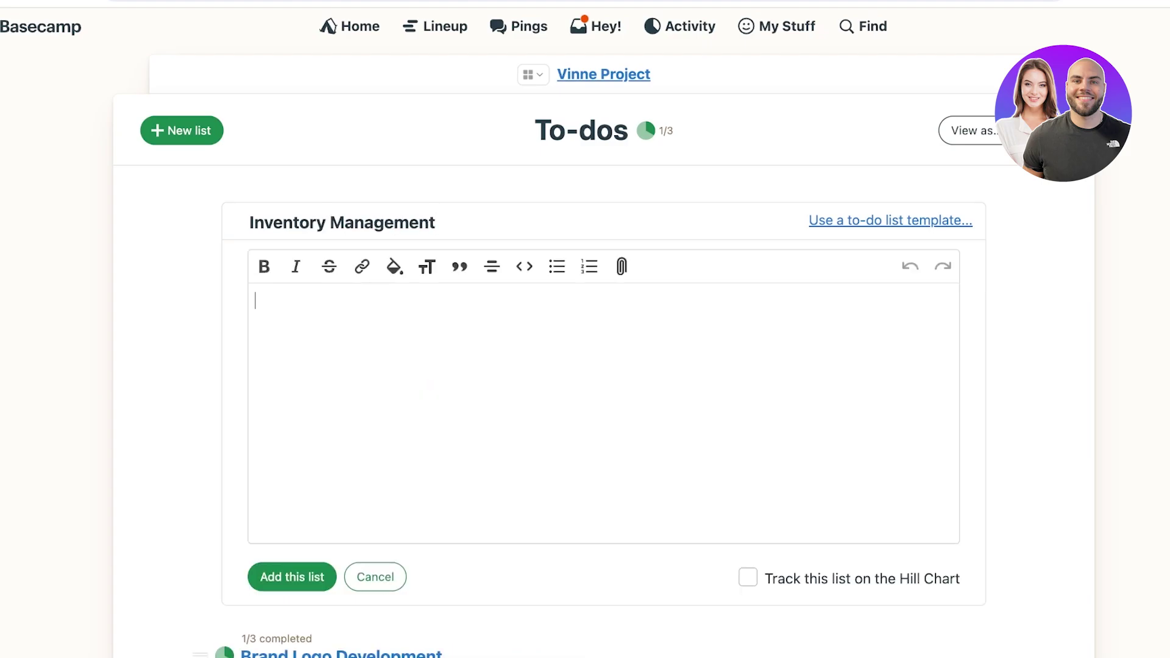
{"action": "key", "text": "ctrl+Return"}
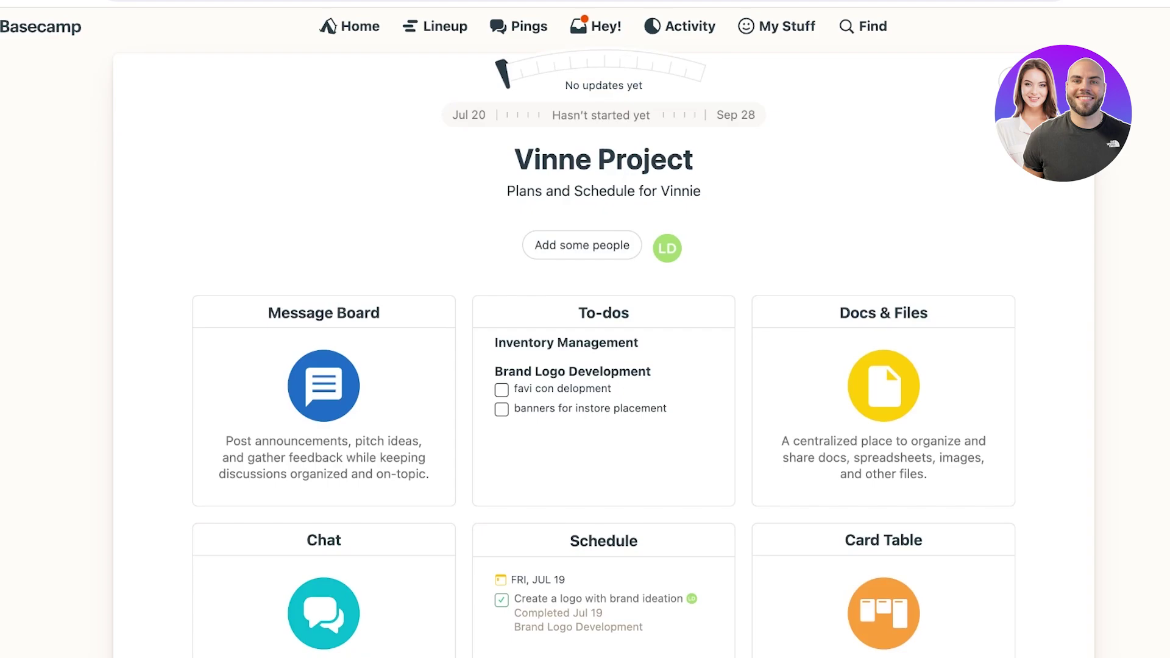
Step: Dismiss the 'How far along are we' progress update without saving and scroll down the project page
{"action": "mouse_move", "coordinate": [603, 67]}
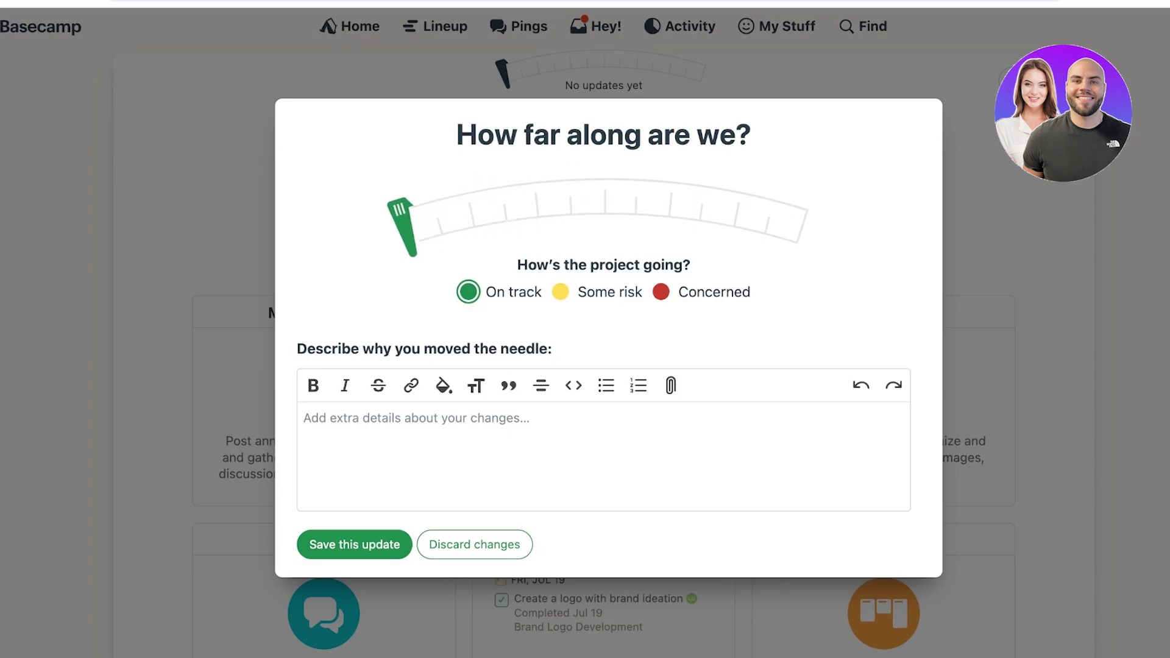
{"action": "key", "text": "Escape"}
{"action": "scroll", "coordinate": [603, 367], "scroll_direction": "down", "scroll_amount": 4}
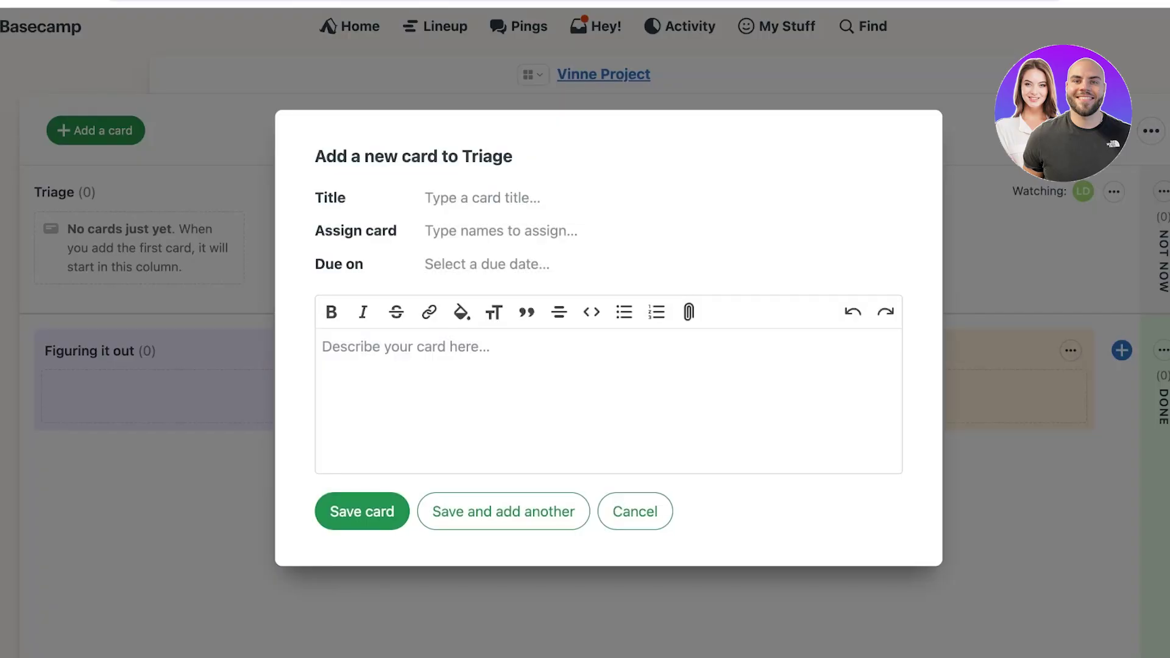
{"action": "key", "text": "Escape"}
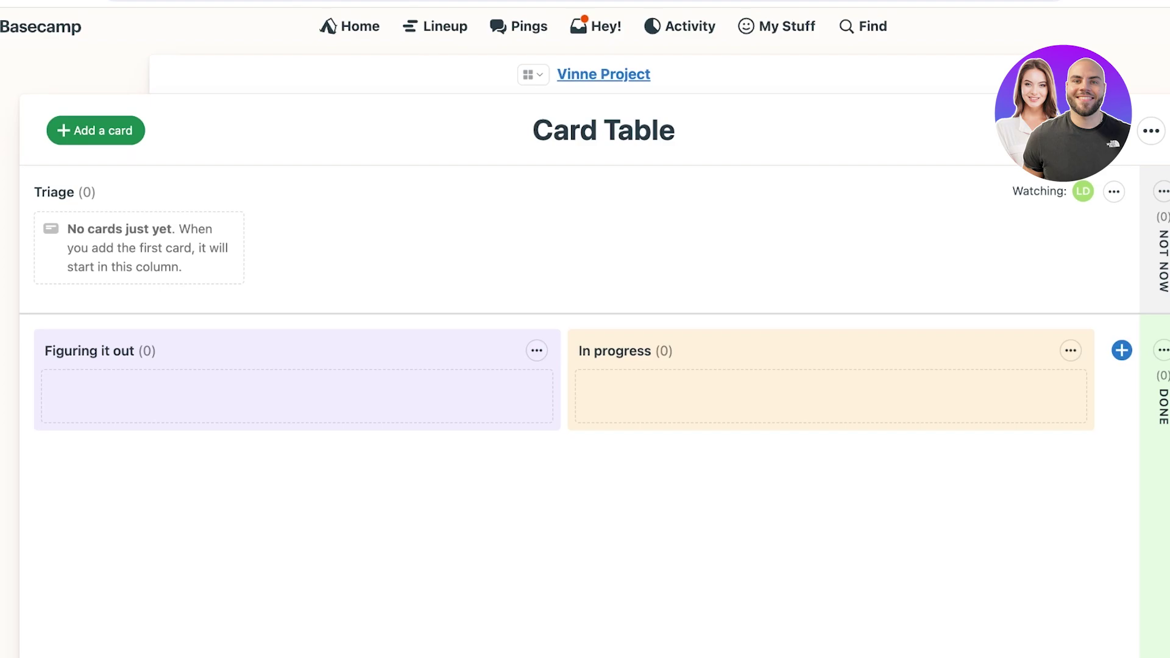
{"action": "left_click", "coordinate": [1151, 130]}
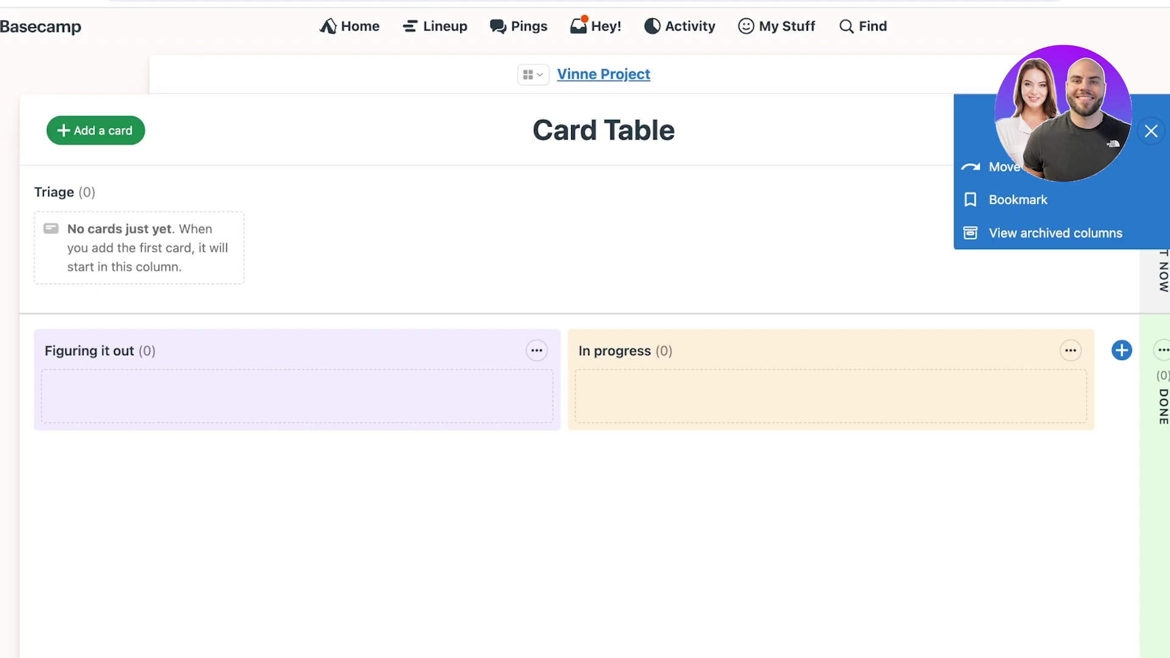
{"action": "key", "text": "Escape"}
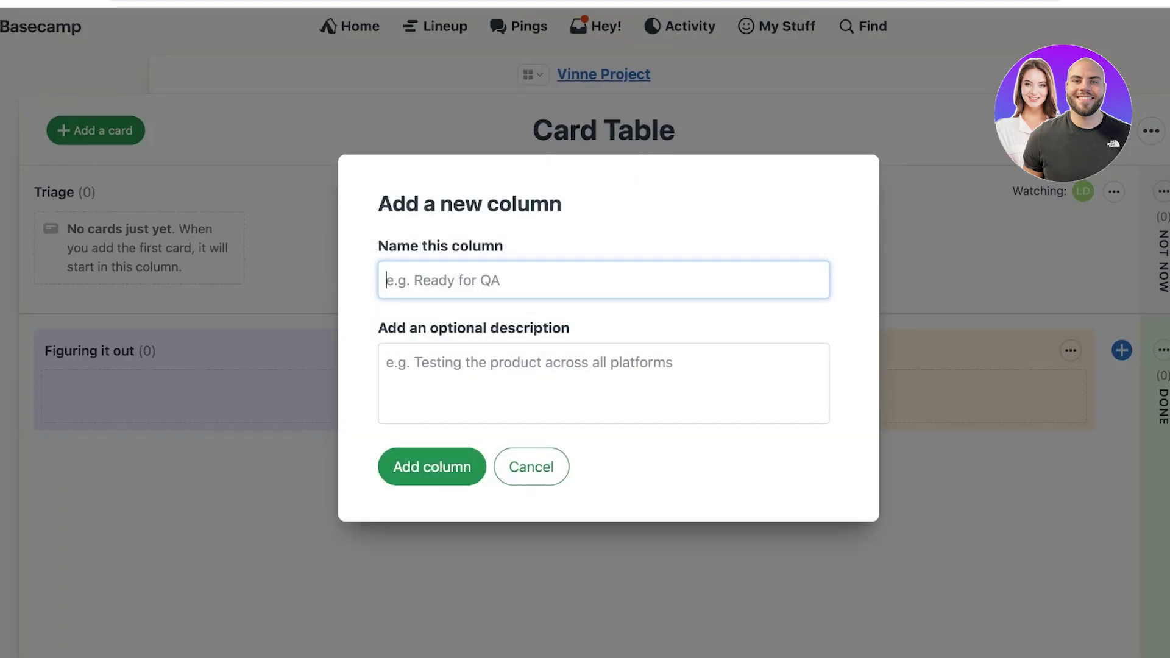
{"action": "key", "text": "Escape"}
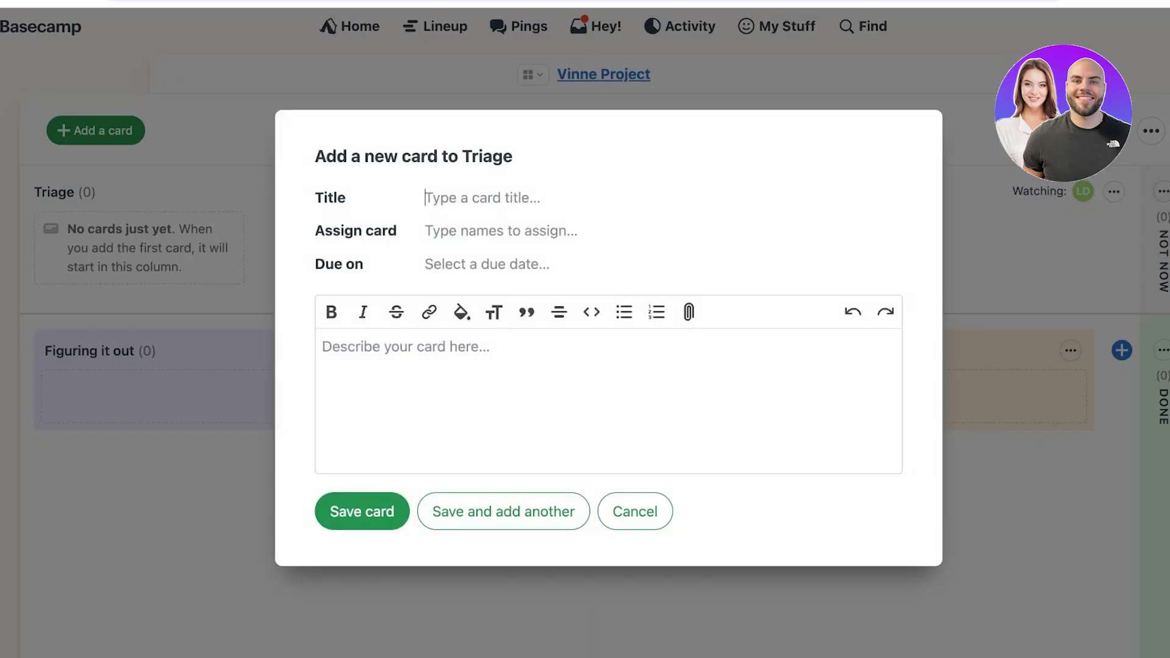
Step: Title the new Triage card 'Launch our online store' and save it
{"action": "type", "text": "d"}
{"action": "key", "text": "BackSpace"}
{"action": "type", "text": "g="}
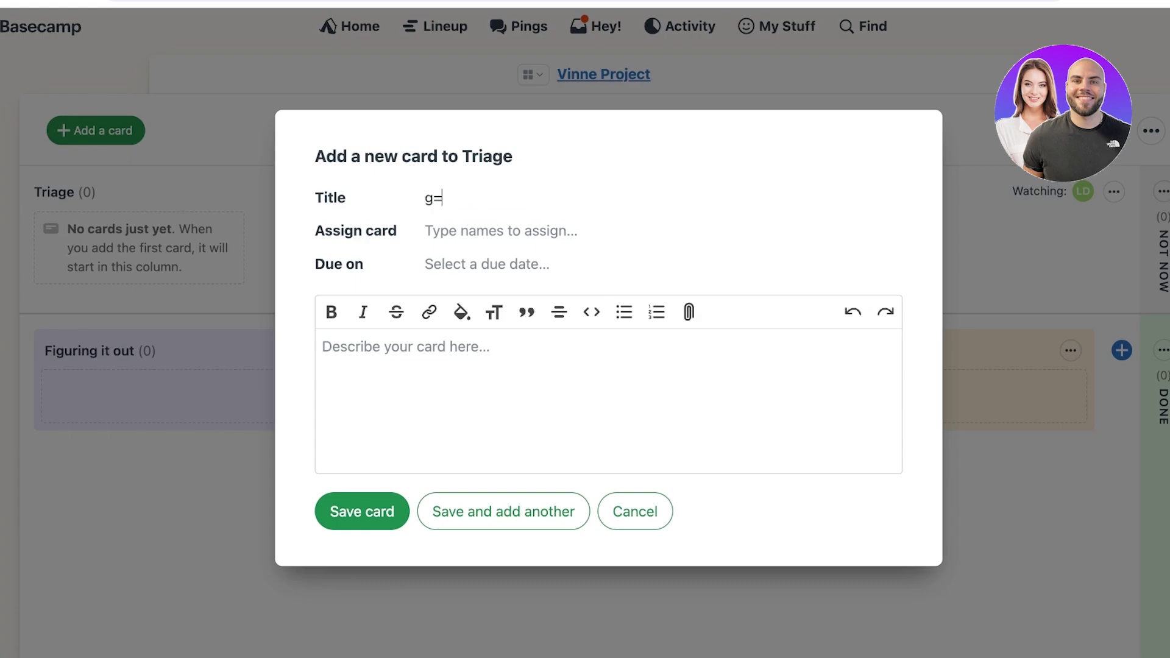
{"action": "key", "text": "BackSpace"}
{"action": "key", "text": "BackSpace"}
{"action": "type", "text": "S"}
{"action": "key", "text": "BackSpace"}
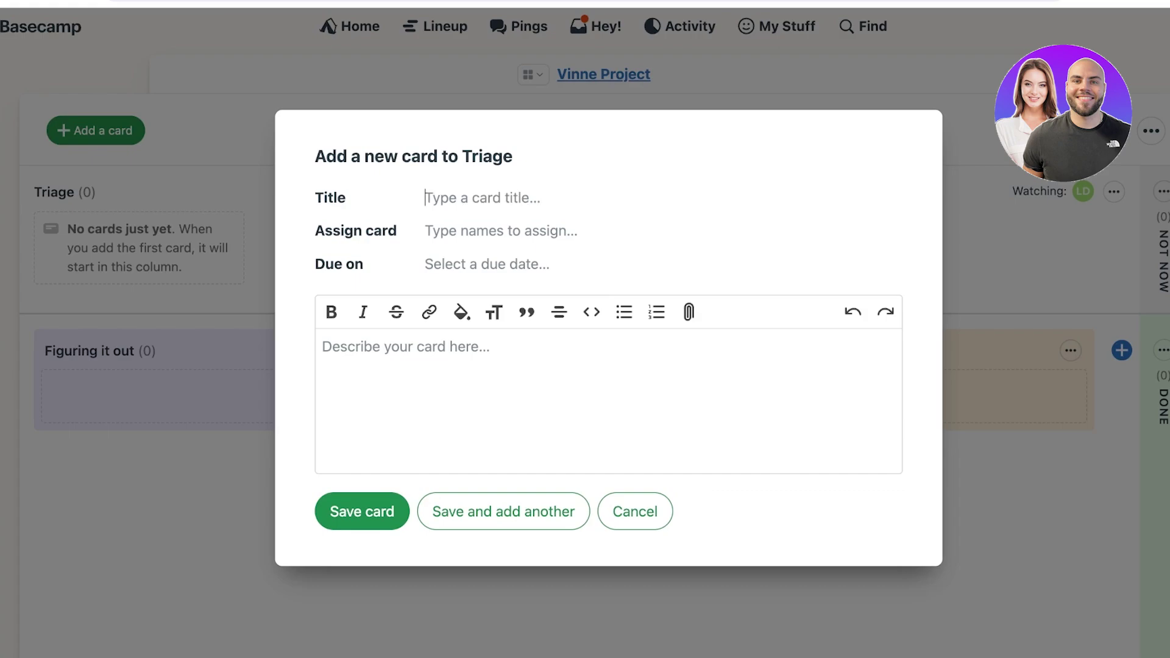
{"action": "type", "text": "A"}
{"action": "key", "text": "BackSpace"}
{"action": "type", "text": "Launch m"}
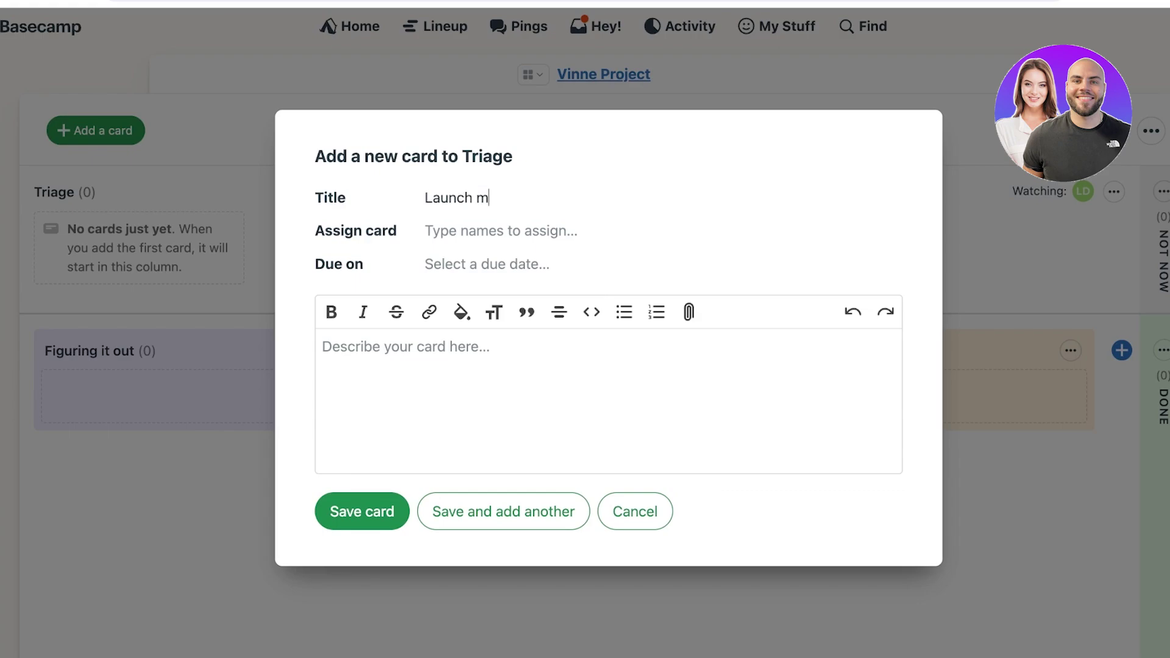
{"action": "key", "text": "BackSpace"}
{"action": "type", "text": "our online store"}
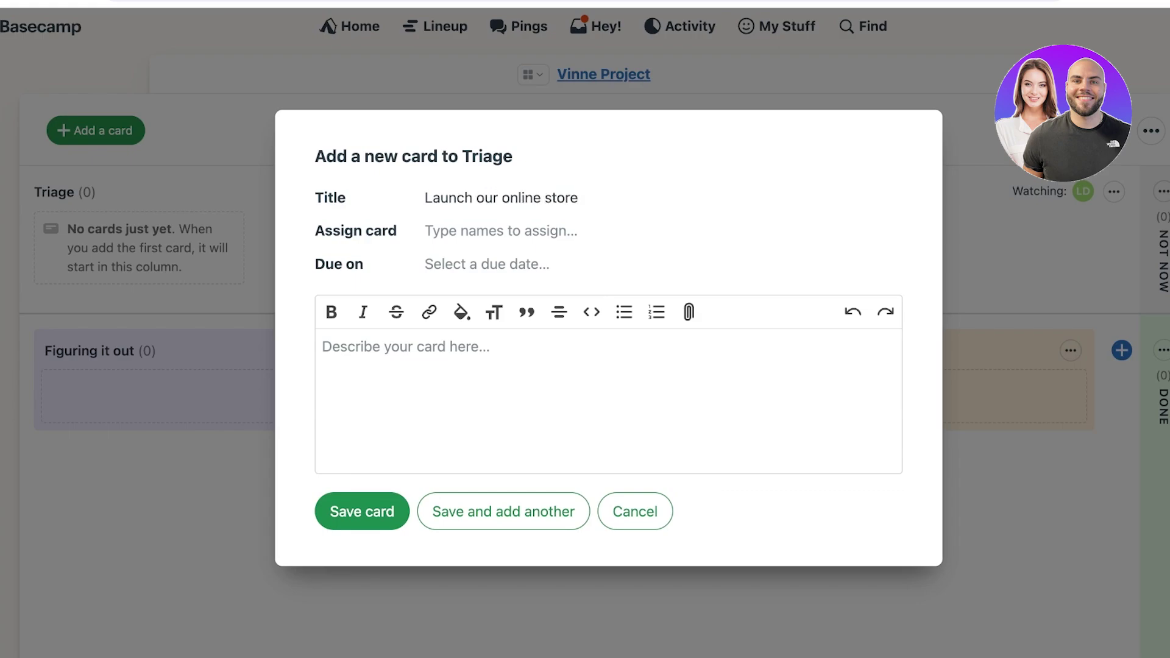
{"action": "key", "text": "Return"}
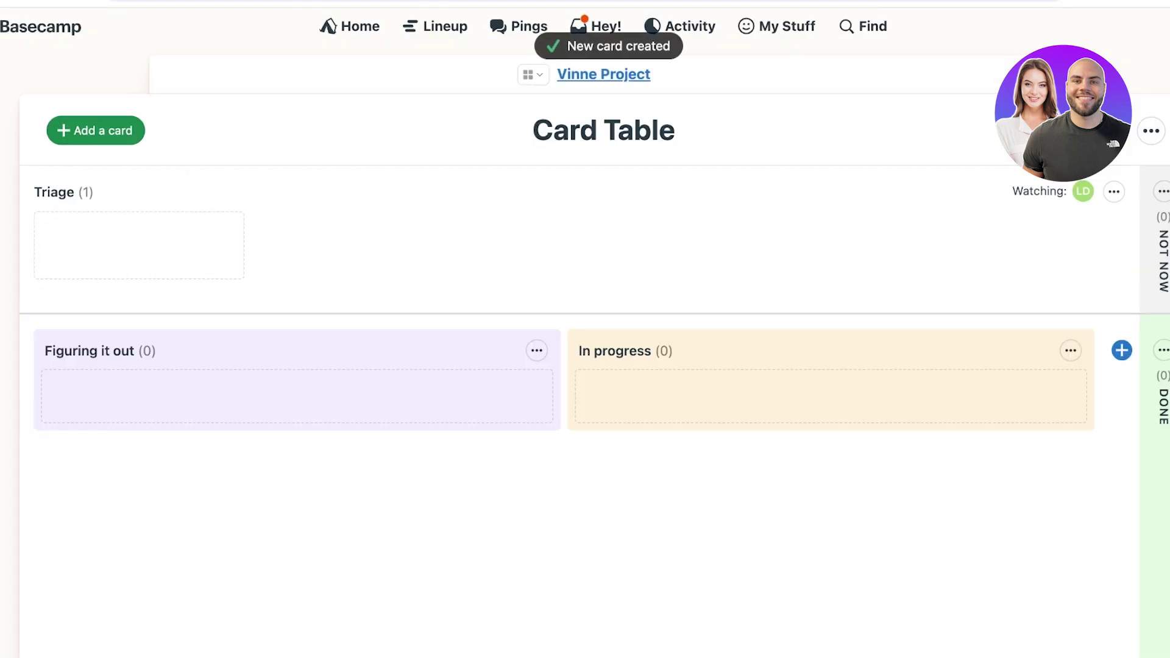
Step: Drag the 'Launch our online store' card through Figuring it out into In progress, then go back to the overview
{"action": "left_click_drag", "start_coordinate": [139, 242], "coordinate": [299, 455]}
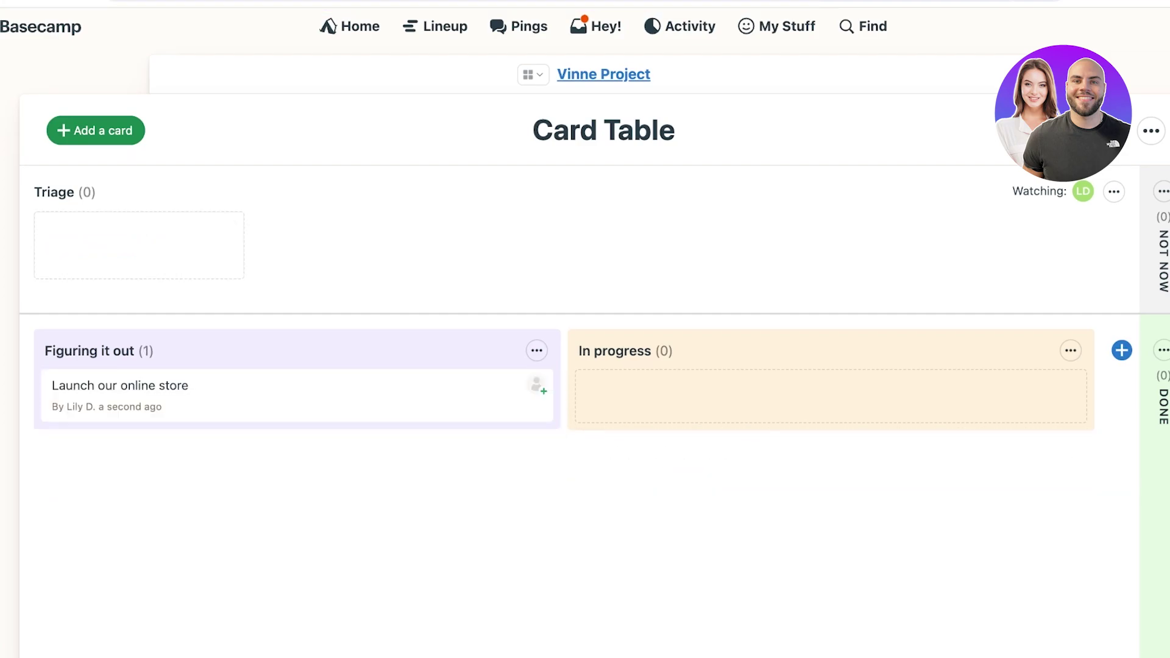
{"action": "left_click_drag", "start_coordinate": [299, 396], "coordinate": [828, 455]}
{"action": "left_click_drag", "start_coordinate": [829, 395], "coordinate": [836, 460]}
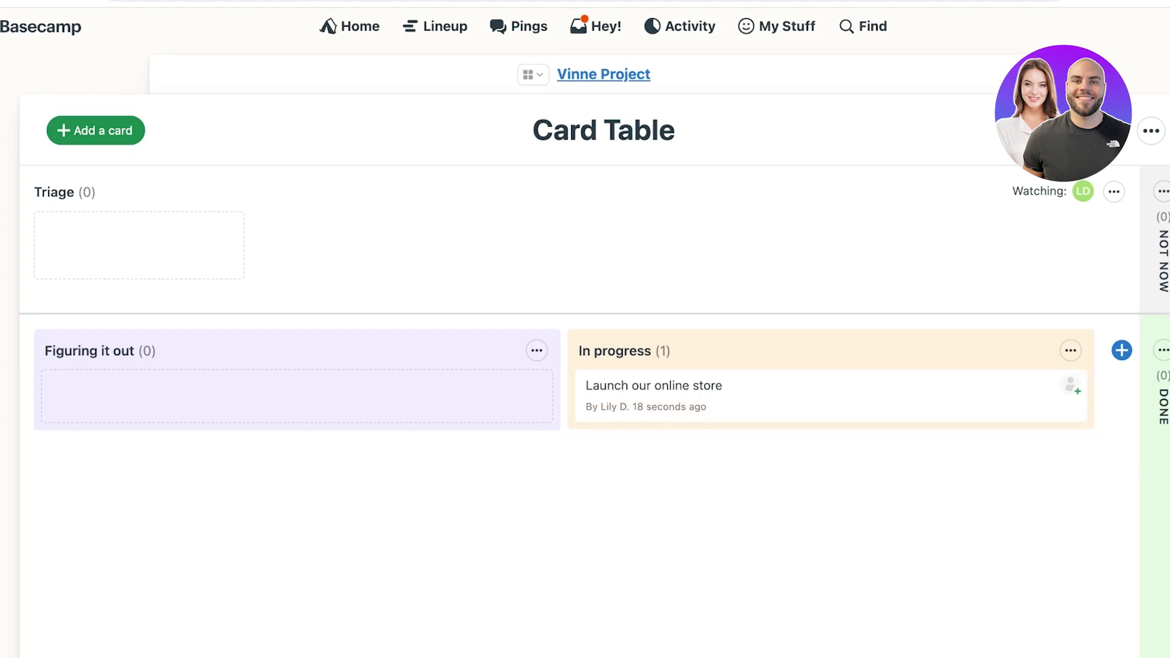
{"action": "key", "text": "alt+Left"}
Step: Scroll the Vinne Project overview to review the Card Table and To-dos tiles
{"action": "scroll", "coordinate": [604, 367], "scroll_direction": "down", "scroll_amount": 3}
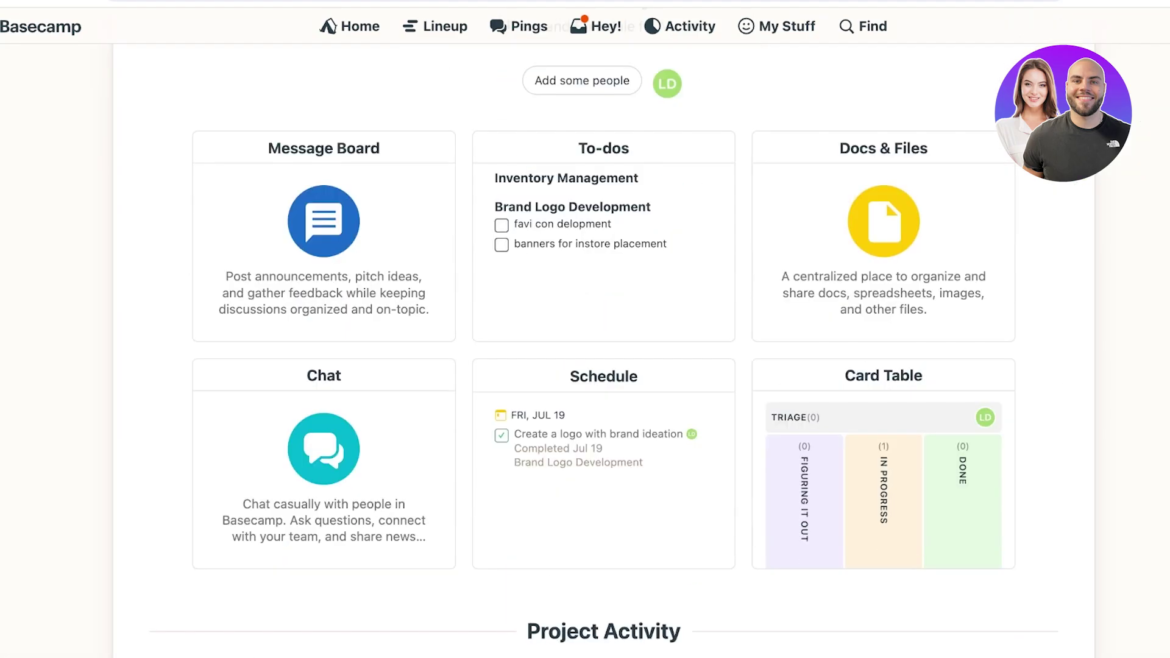
{"action": "scroll", "coordinate": [603, 366], "scroll_direction": "up", "scroll_amount": 1}
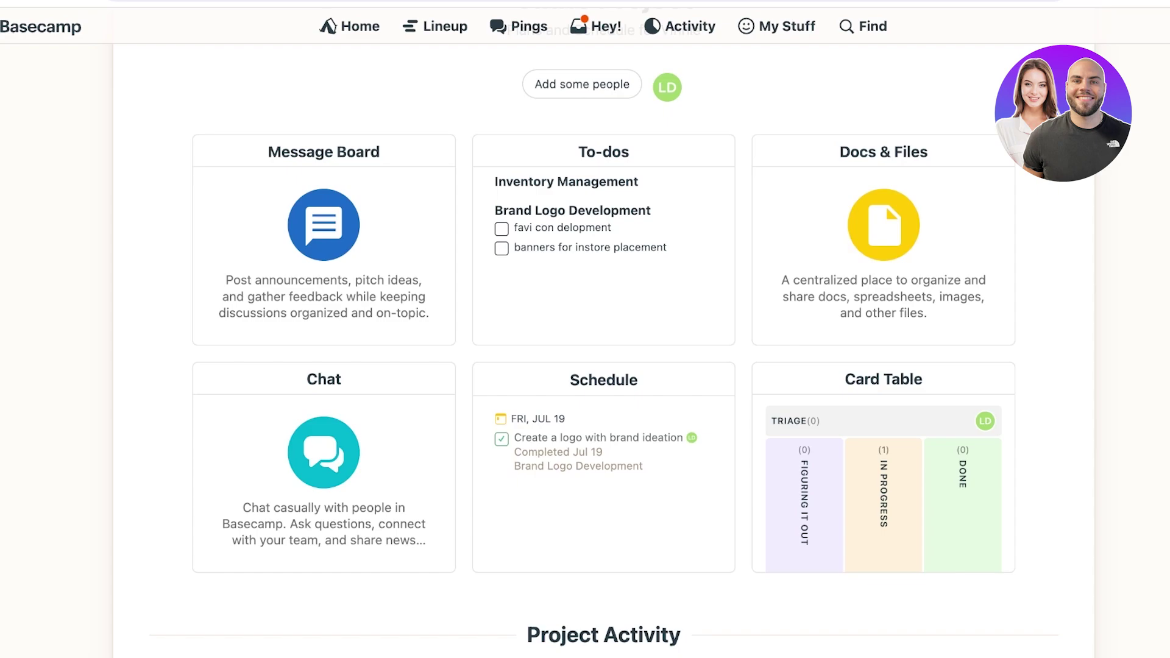